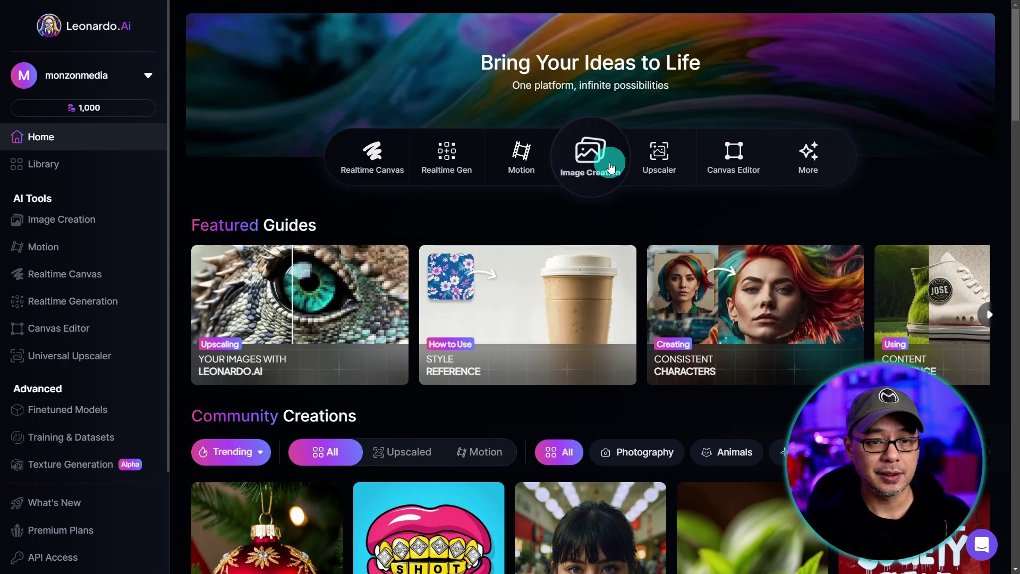
# - Open Image Creation, switch to Flow State mode, and highlight the unlimited free generations note
pyautogui.click(596, 178)
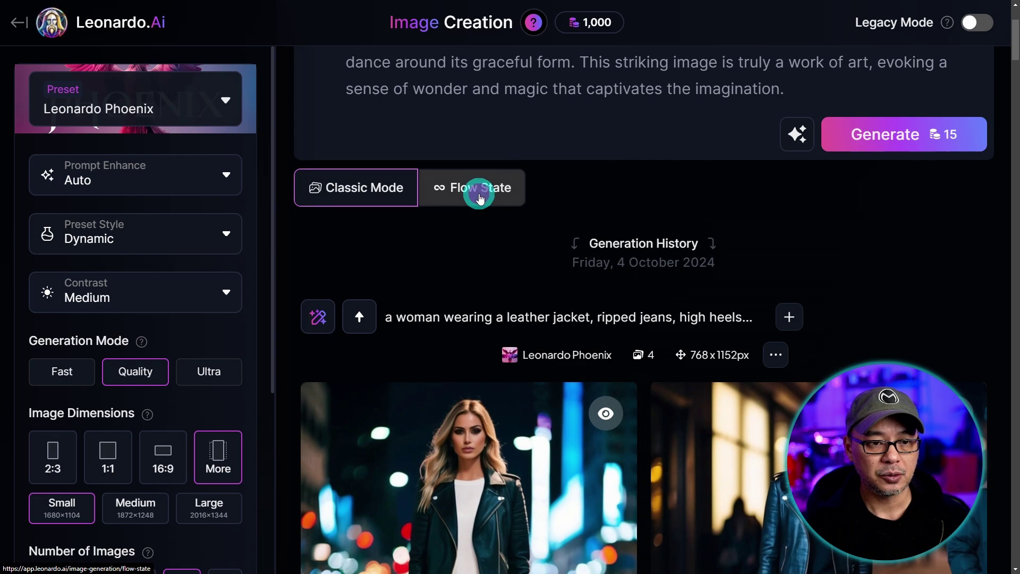
pyautogui.click(479, 197)
pyautogui.moveTo(533, 208); pyautogui.dragTo(692, 263)
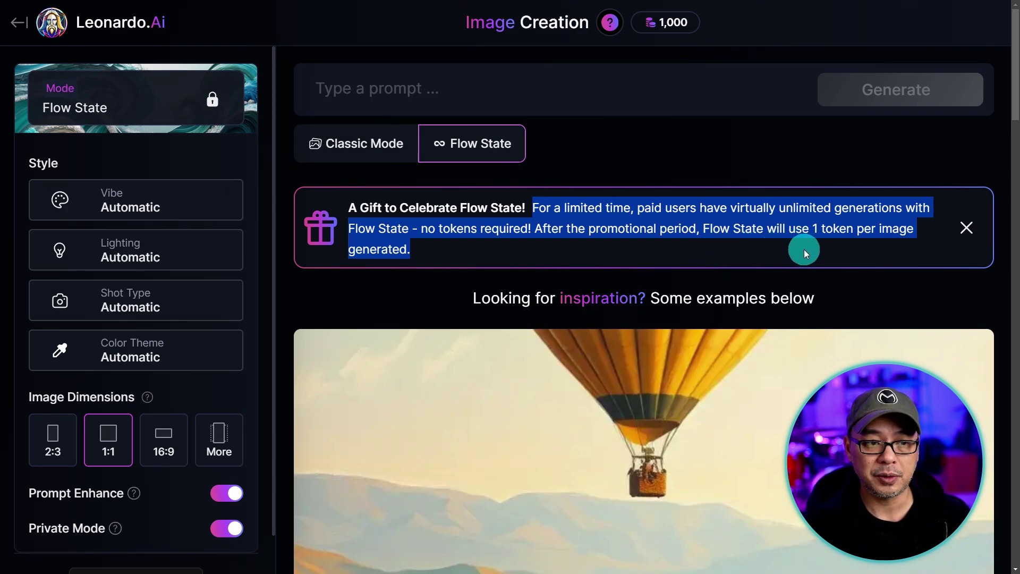
# - Deselect the banner text, zoom the browser in, and scroll through the Flow State settings sidebar
pyautogui.click(746, 276)
pyautogui.hotkey('ctrl', '+')
pyautogui.hotkey('ctrl', '+')
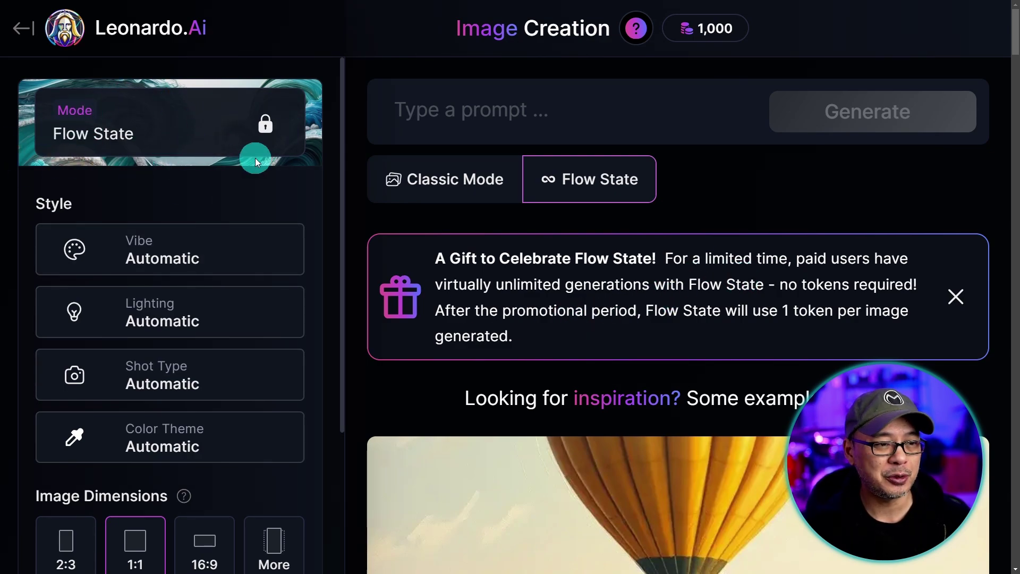
pyautogui.scroll(-3, 250, 162)
pyautogui.scroll(2, 239, 166)
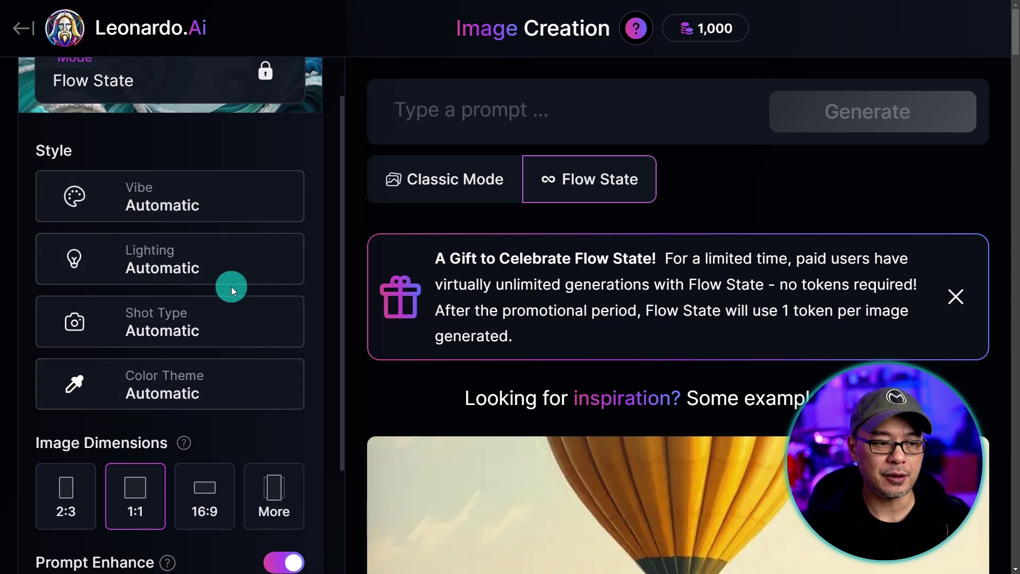
pyautogui.scroll(-3, 231, 287)
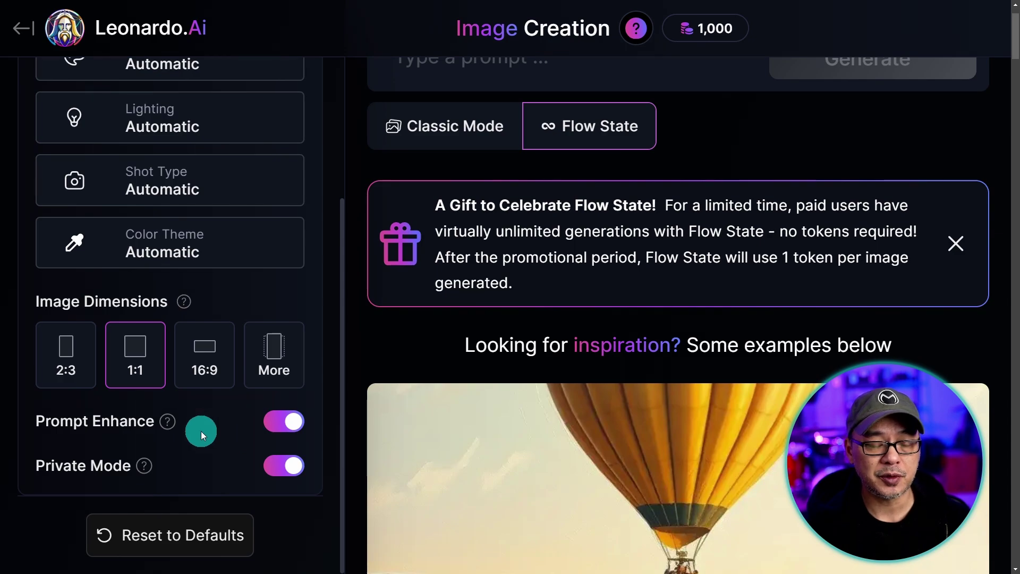
pyautogui.moveTo(150, 467)
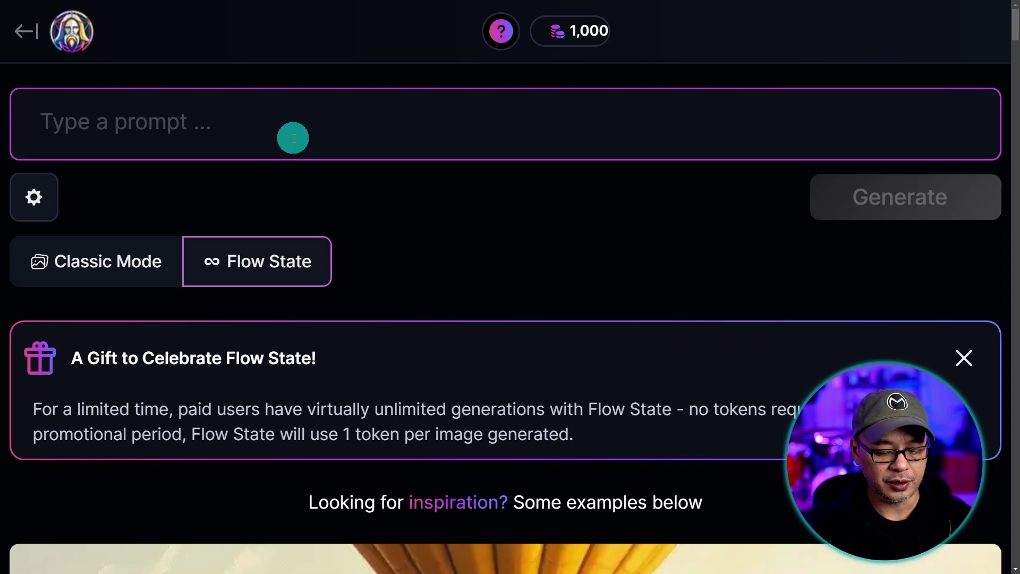
# - Paste the prompt 'anthropomorphic racoon wearing street clothes walking in the city at night' and generate images
pyautogui.write('anthropomorphic racoon wearing street clothes walking in the city at night')
pyautogui.hotkey('ctrl', 'a')
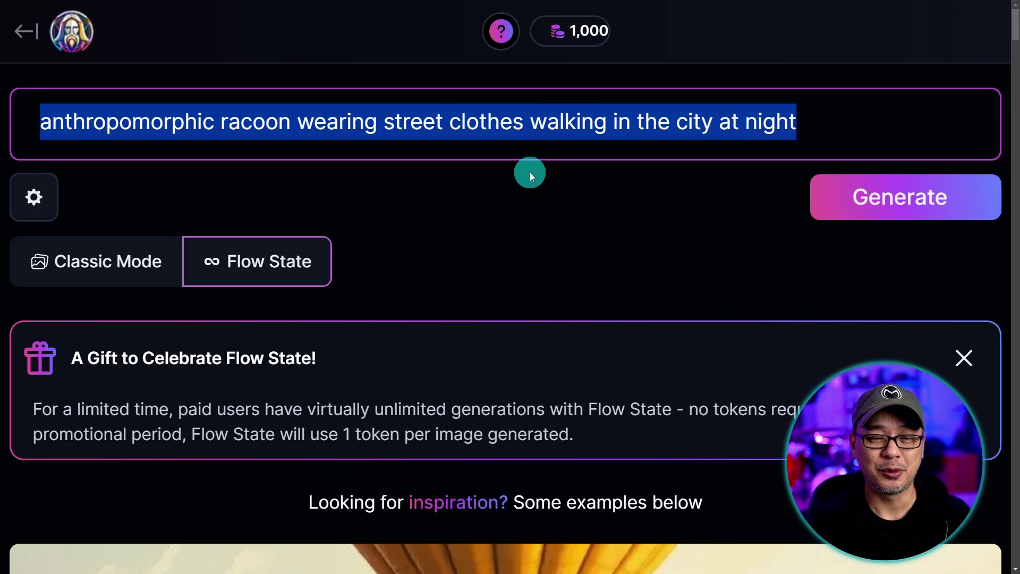
pyautogui.click(854, 203)
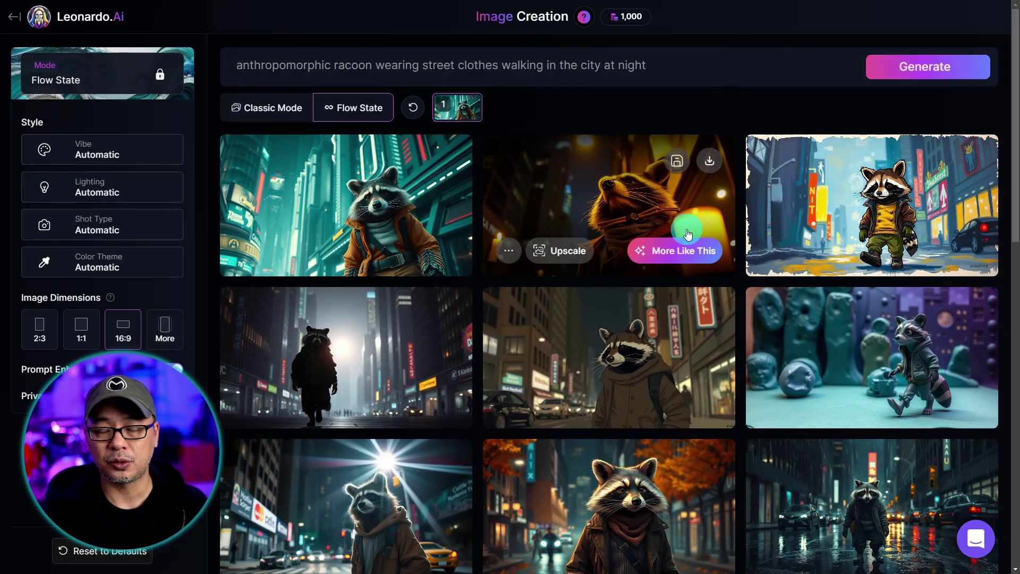
# - Scroll down the raccoon image stream and zoom in on the red-outfit cartoon raccoon
pyautogui.scroll(-7, 643, 234)
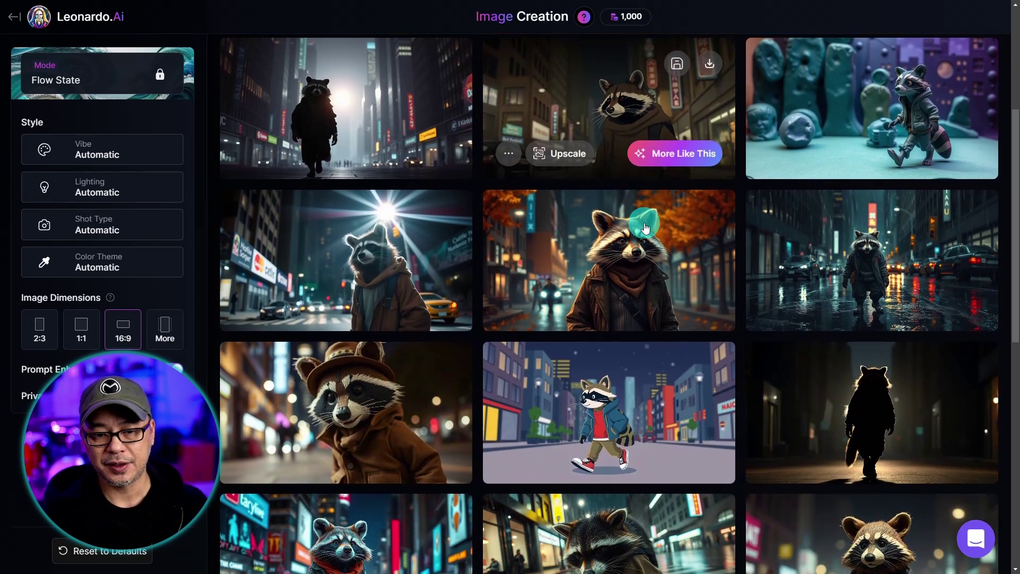
pyautogui.scroll(-6, 645, 227)
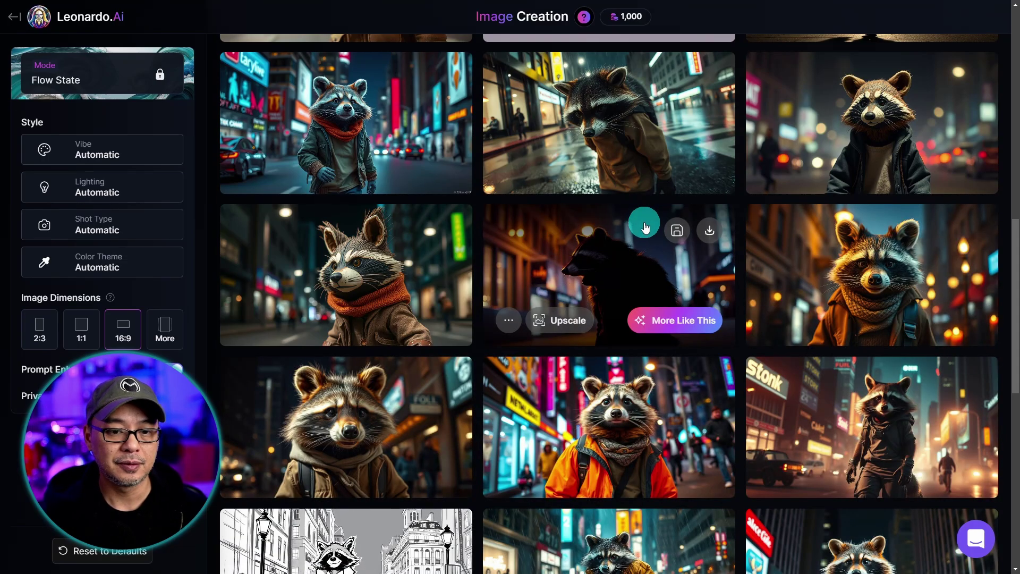
pyautogui.scroll(-8, 643, 227)
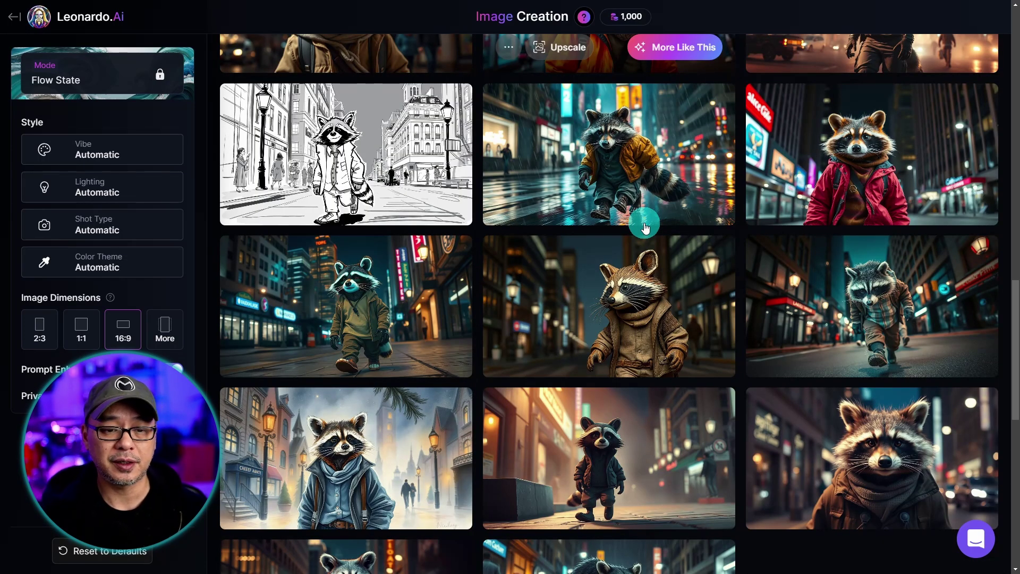
pyautogui.scroll(-2, 643, 231)
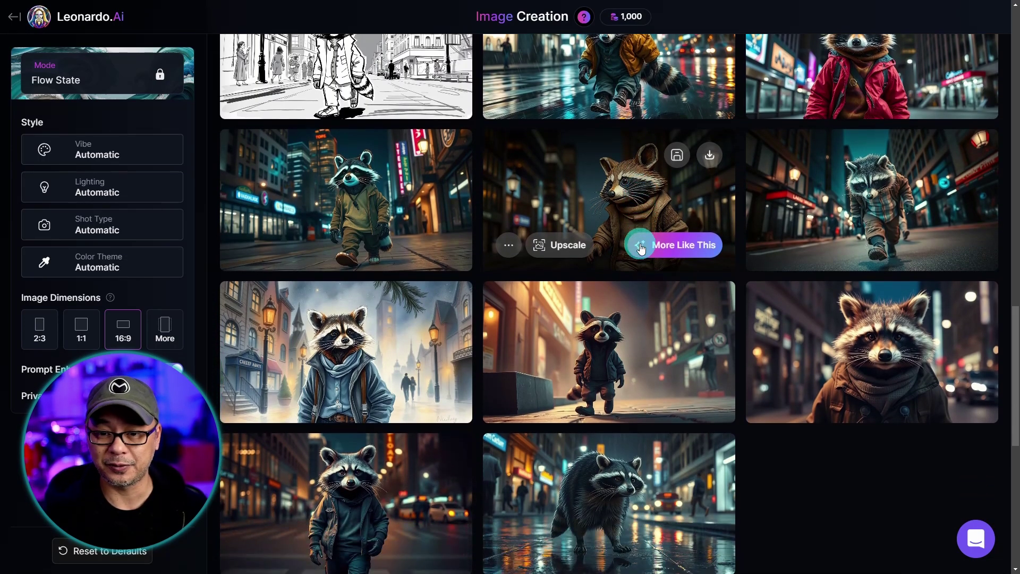
pyautogui.scroll(-1, 861, 489)
pyautogui.scroll(-1, 856, 486)
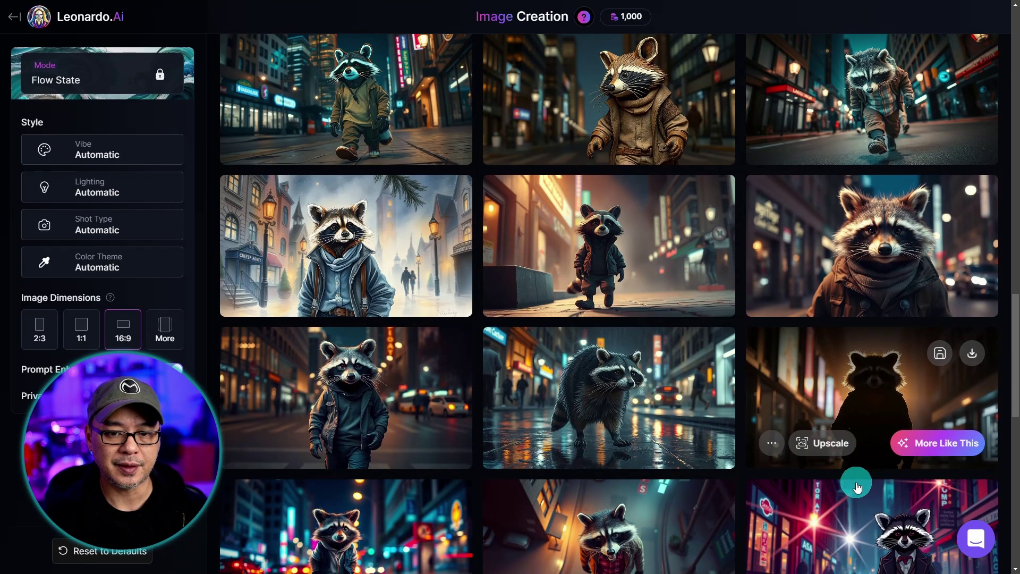
pyautogui.scroll(-2, 856, 486)
pyautogui.scroll(-1, 818, 457)
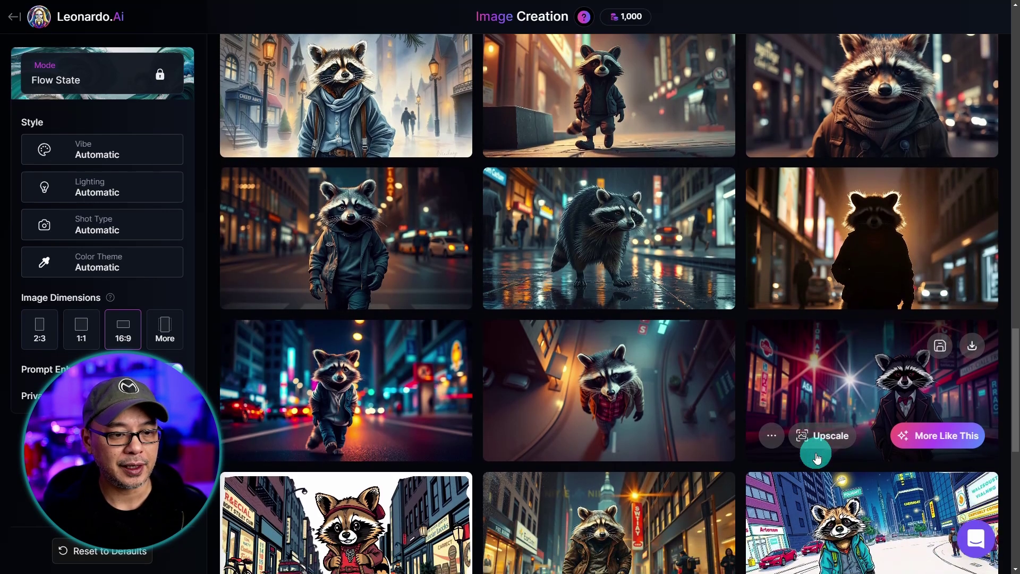
pyautogui.scroll(-2, 817, 458)
pyautogui.scroll(-1, 817, 458)
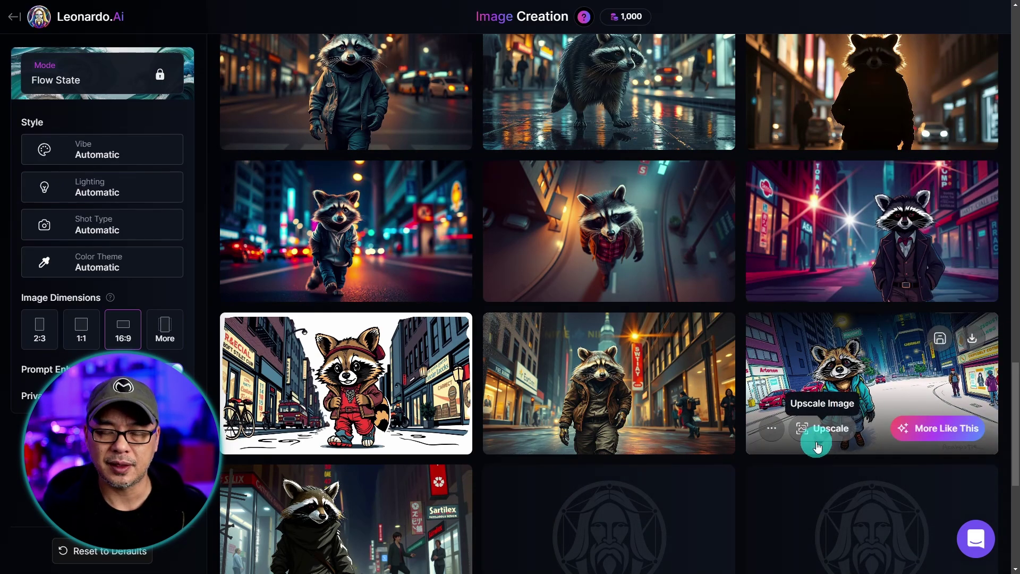
pyautogui.hotkey('ctrl', '+')
pyautogui.hotkey('ctrl', '+')
pyautogui.hotkey('ctrl', '+')
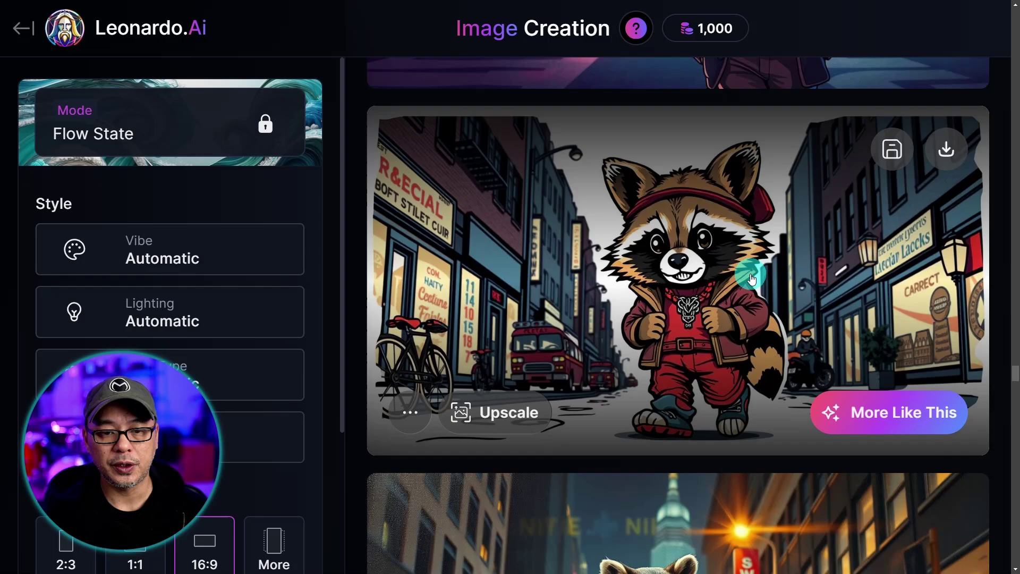
# - Use More Like This on the red-outfit cartoon raccoon to reuse its Tattoo vibe and Cute shot type
pyautogui.moveTo(859, 423)
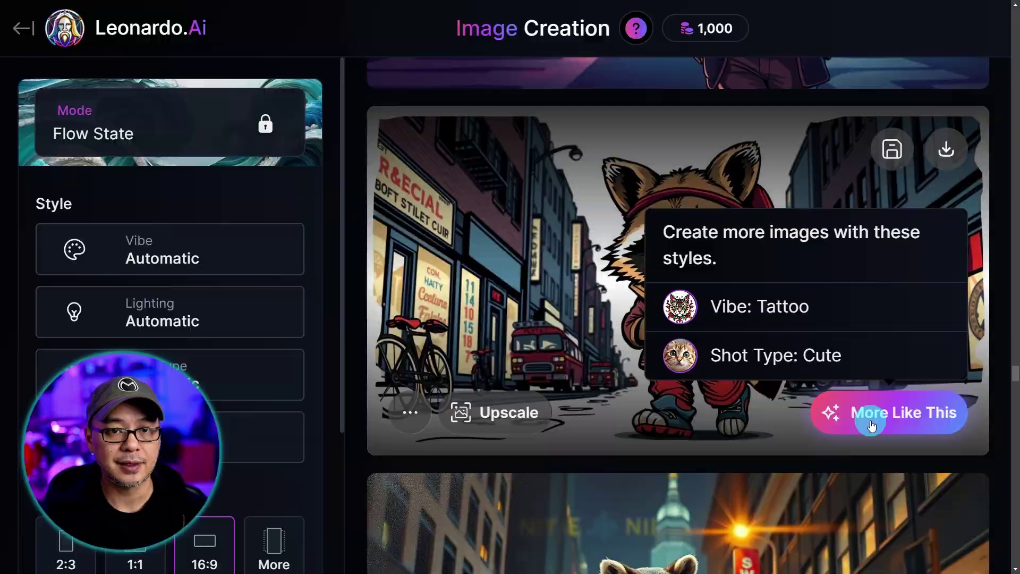
pyautogui.click(871, 424)
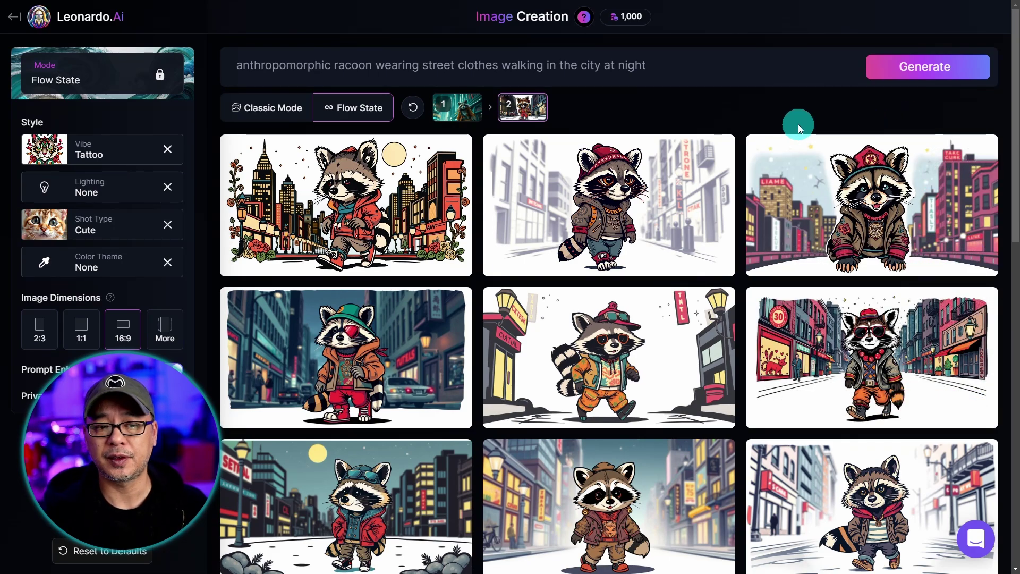
pyautogui.scroll(-1, 800, 137)
pyautogui.scroll(-15, 799, 137)
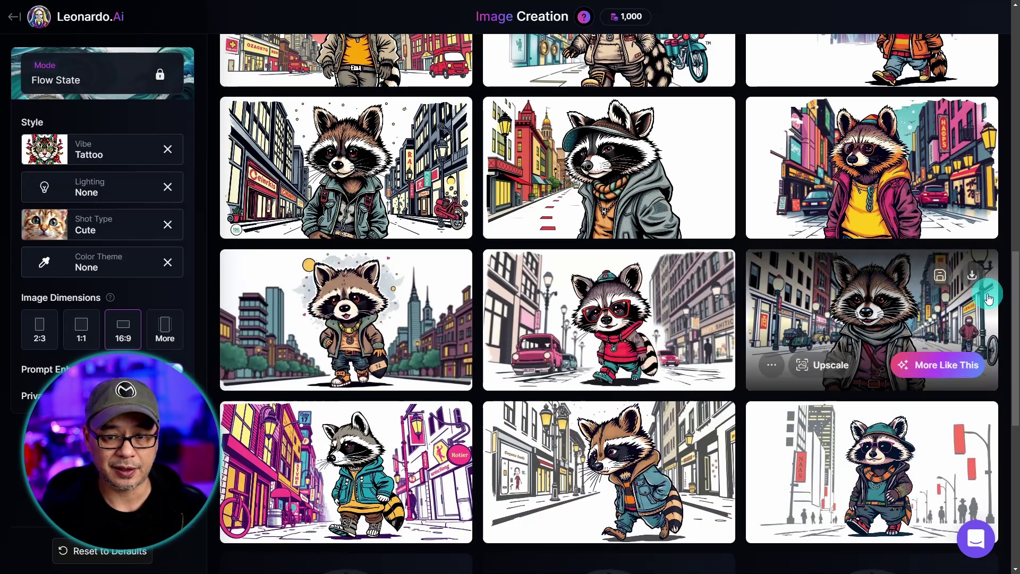
pyautogui.scroll(15, 988, 286)
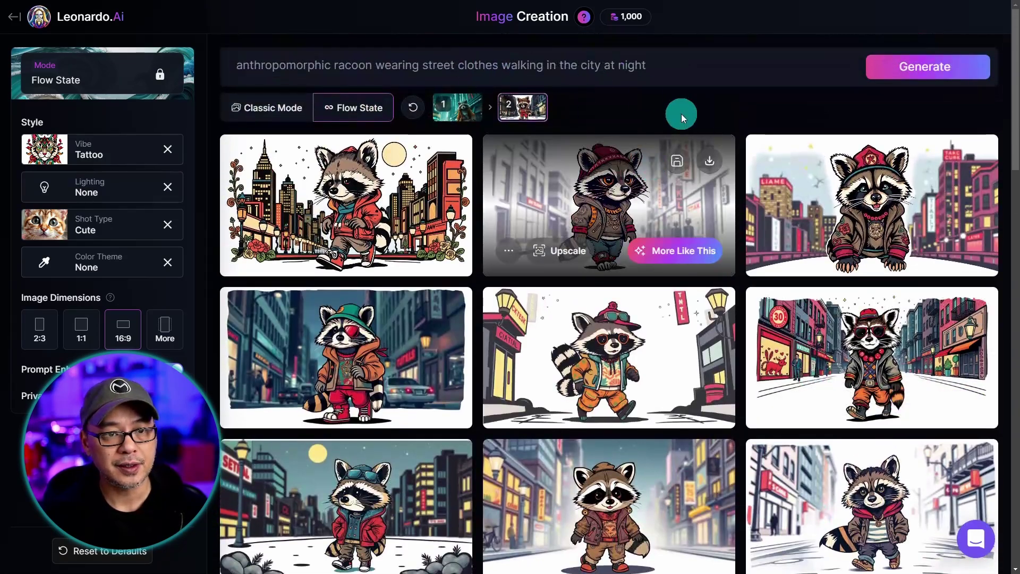
pyautogui.moveTo(470, 114)
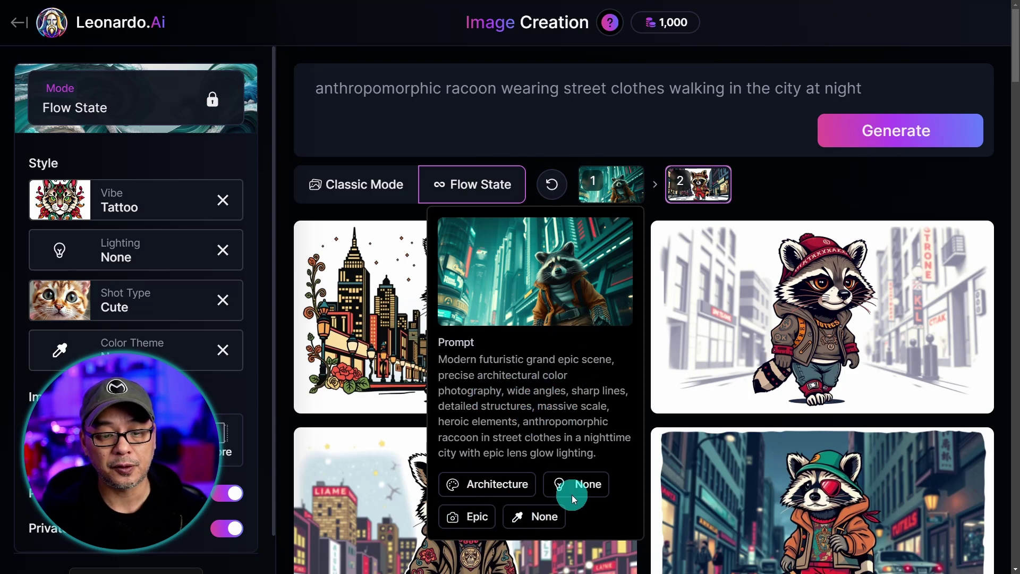
pyautogui.hotkey('ctrl', '+')
pyautogui.hotkey('ctrl', '+')
pyautogui.scroll(-5, 699, 260)
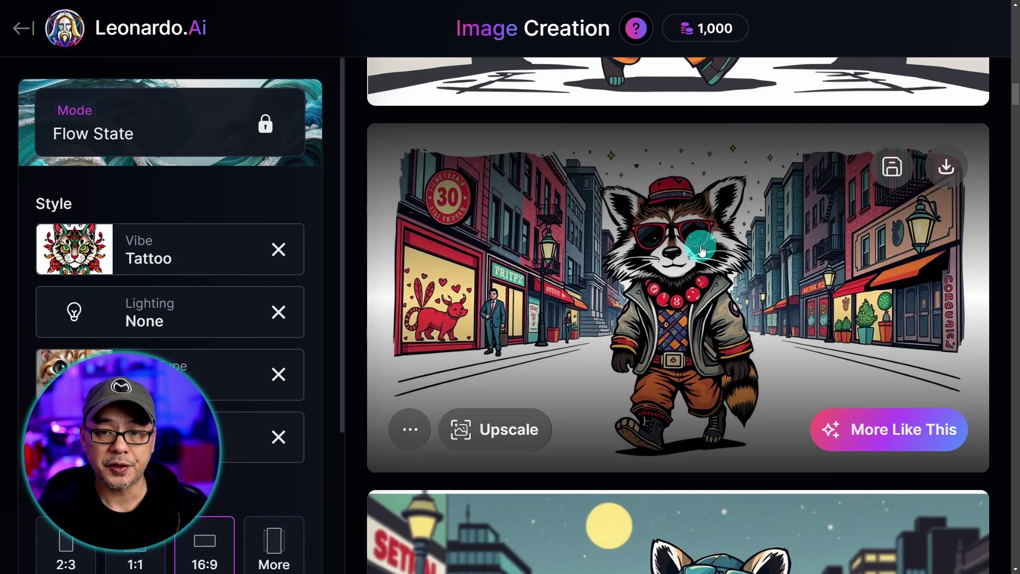
pyautogui.click(891, 170)
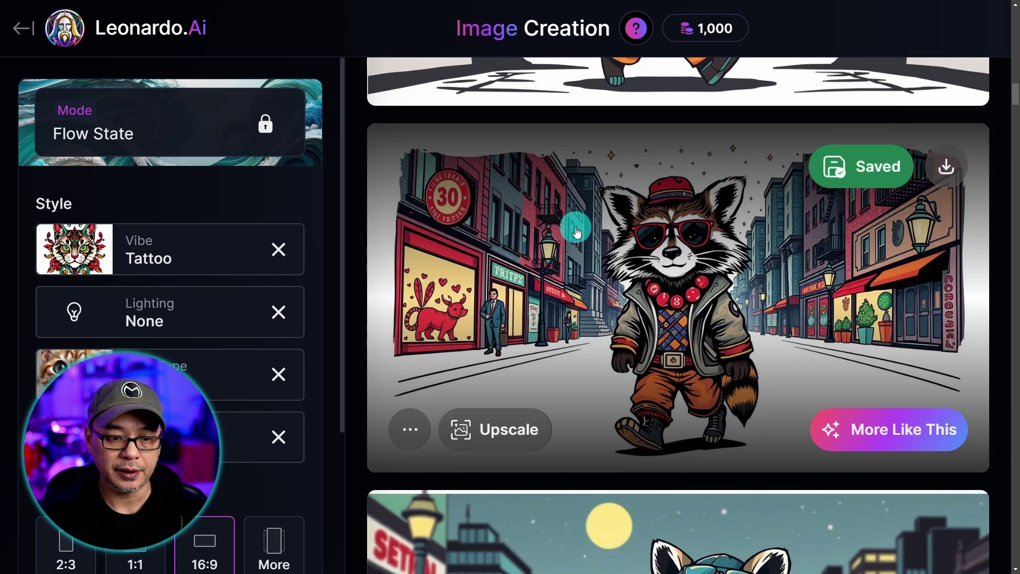
pyautogui.click(419, 432)
pyautogui.click(509, 254)
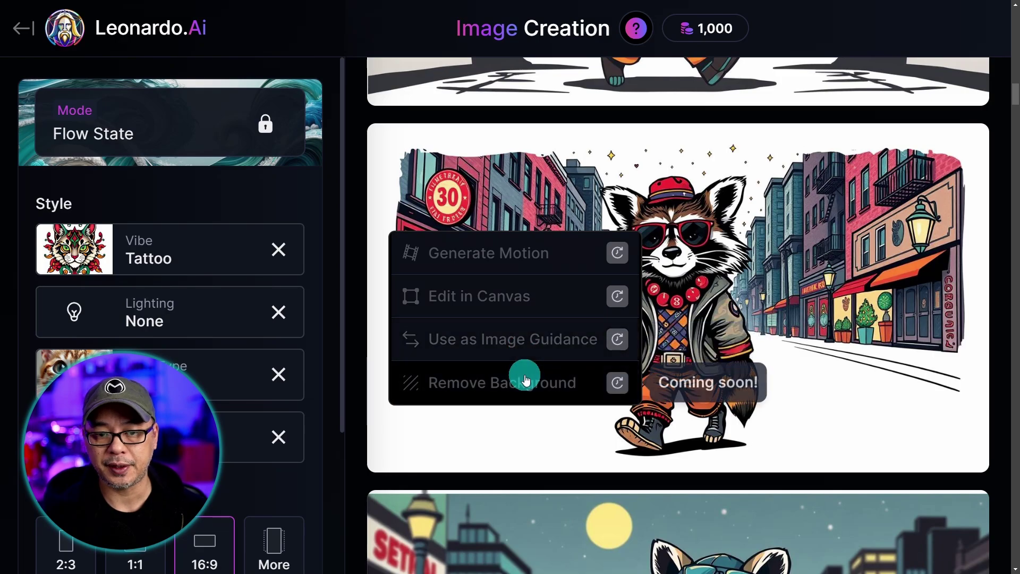
pyautogui.click(694, 201)
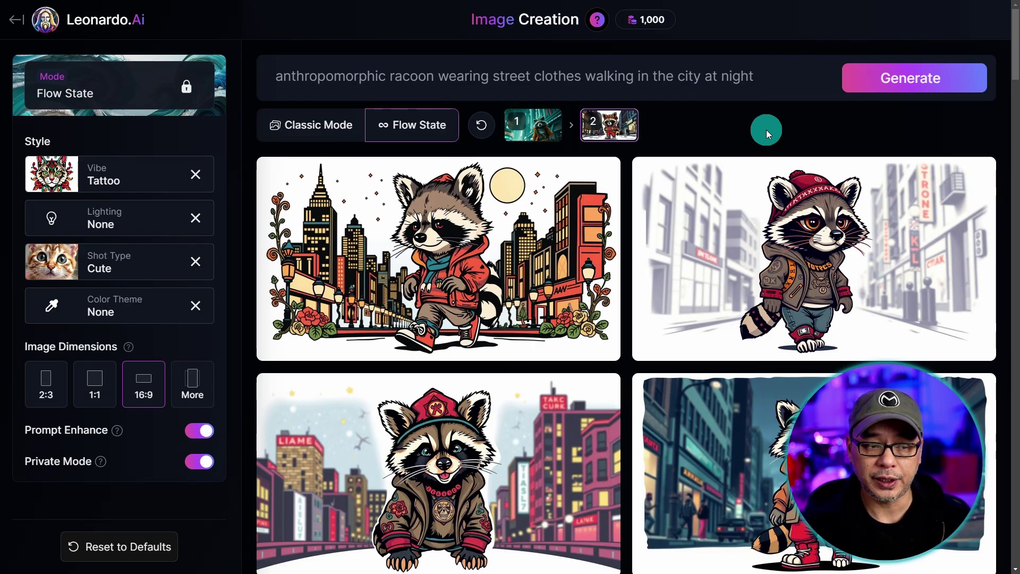
# - Set the styles to Sci-fi vibe, Mytstical lighting and Spiritual shot type
pyautogui.hotkey('ctrl', '+')
pyautogui.hotkey('ctrl', '+')
pyautogui.hotkey('ctrl', '+')
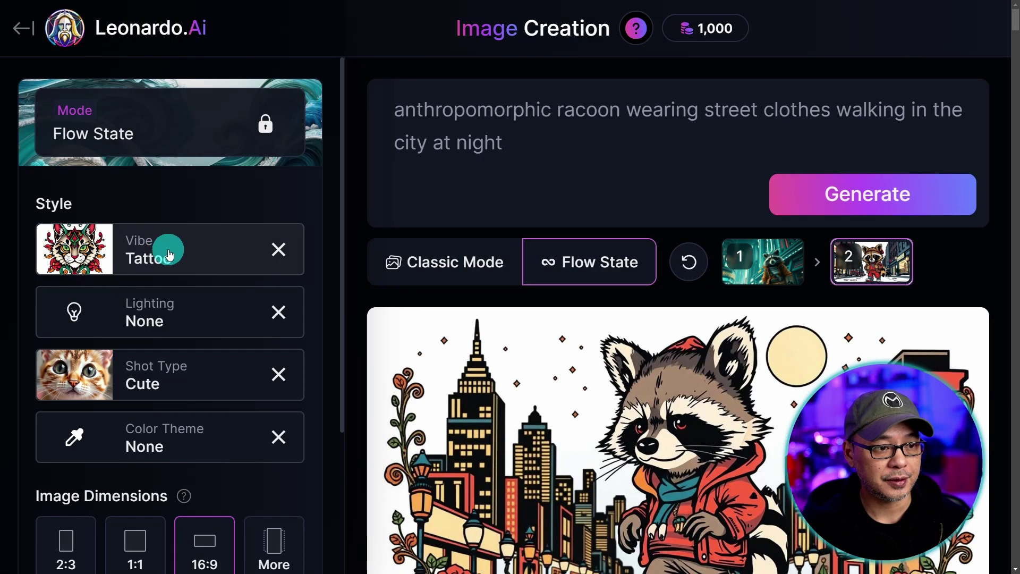
pyautogui.scroll(-1, 168, 257)
pyautogui.click(205, 152)
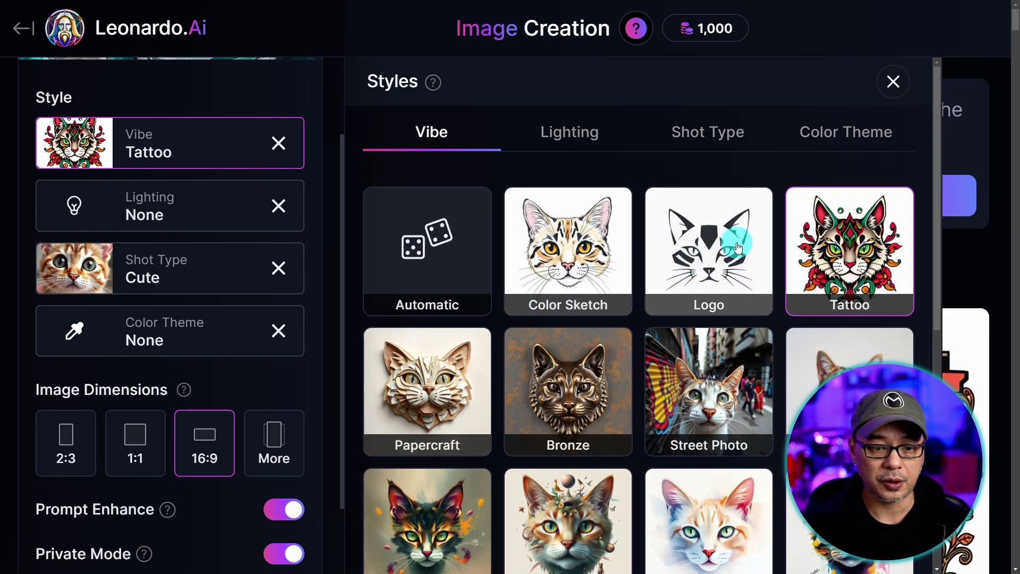
pyautogui.scroll(-3, 738, 248)
pyautogui.scroll(-5, 737, 233)
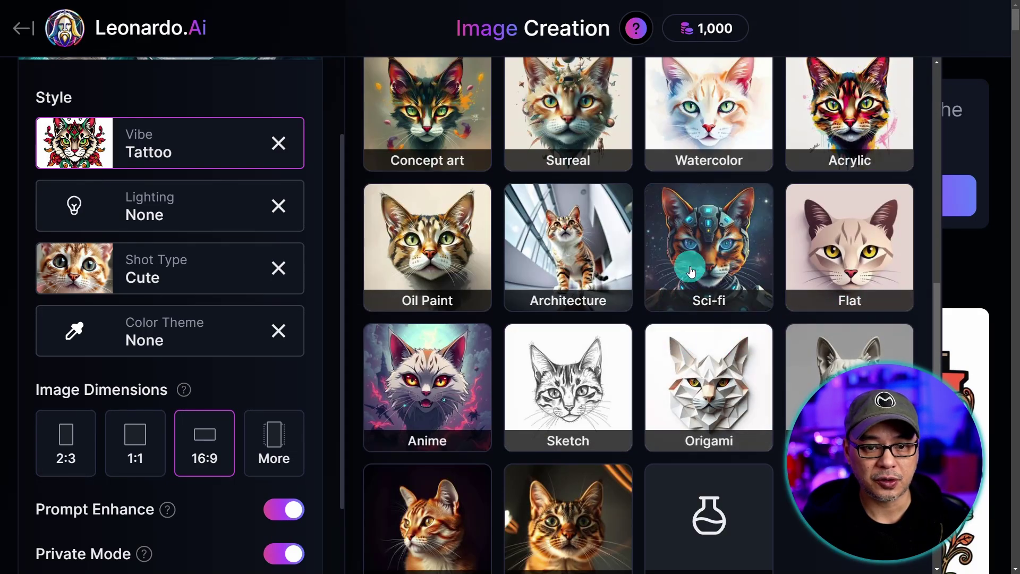
pyautogui.click(700, 250)
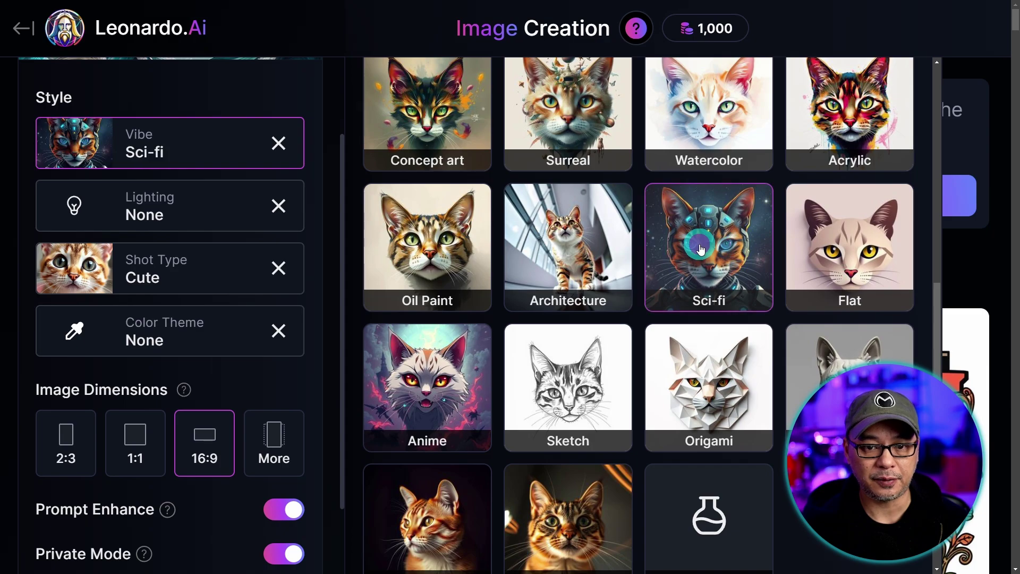
pyautogui.click(211, 220)
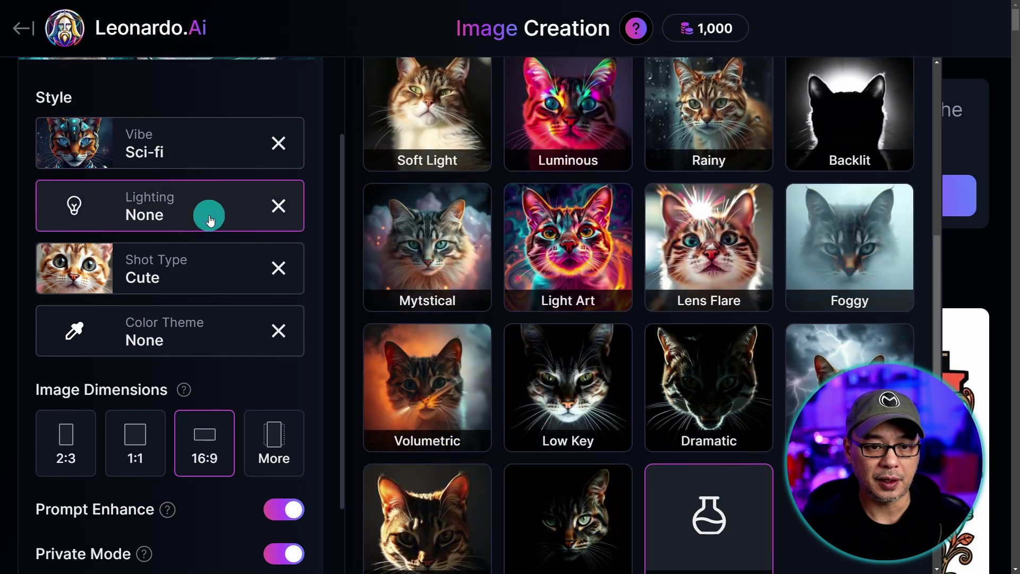
pyautogui.scroll(1, 456, 319)
pyautogui.click(438, 320)
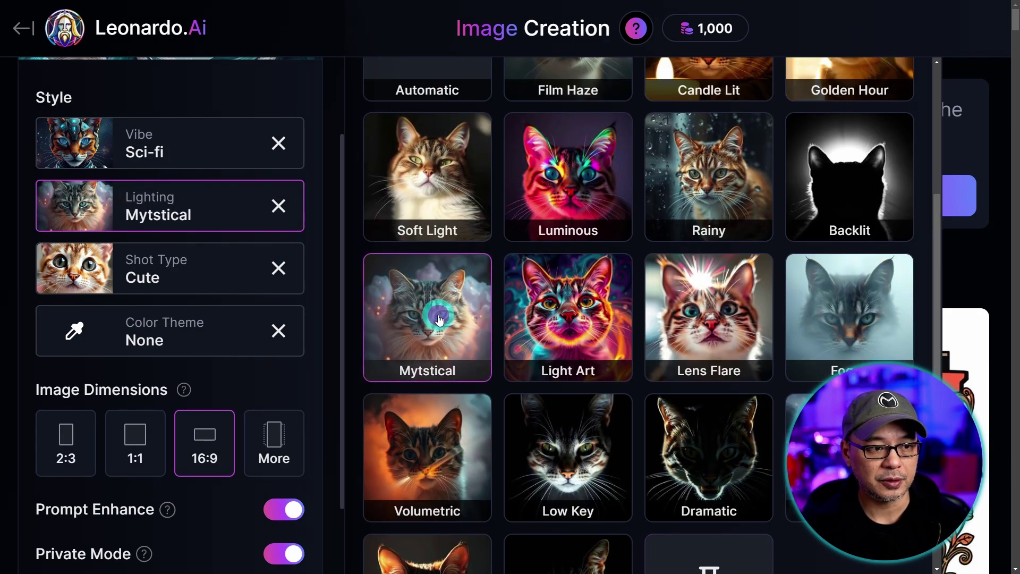
pyautogui.click(182, 269)
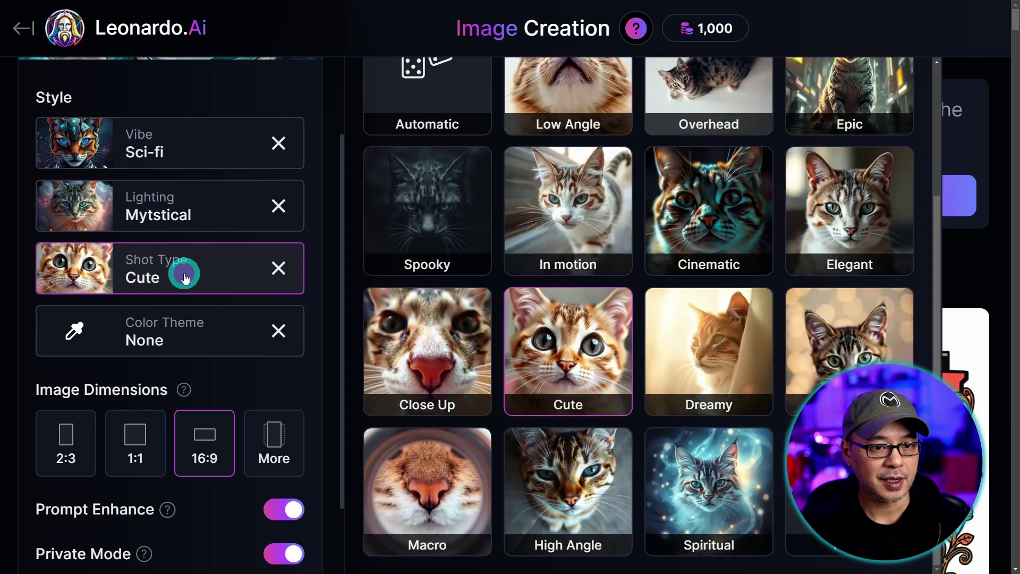
pyautogui.click(704, 495)
pyautogui.click(236, 274)
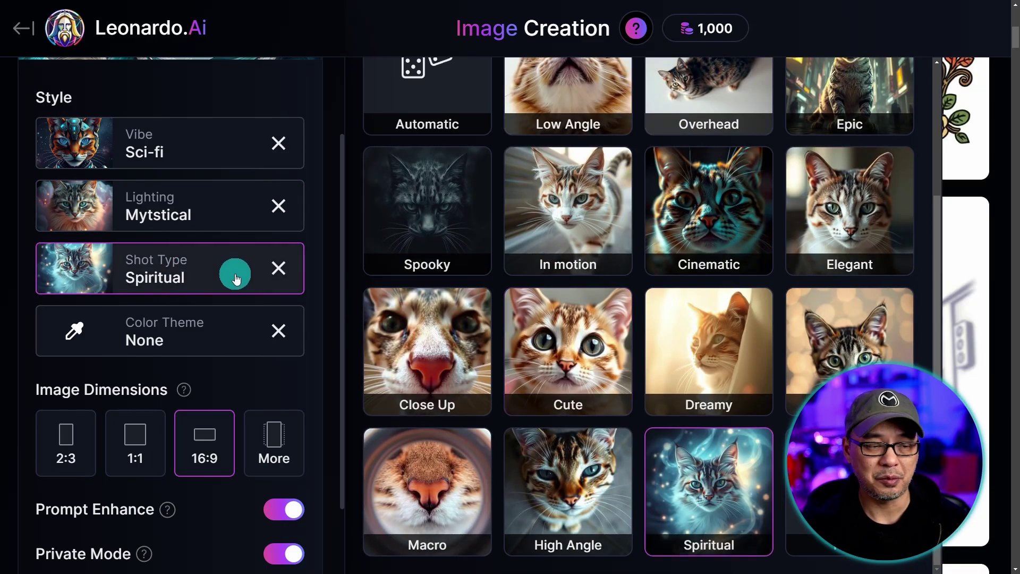
# - Set the colour theme to Automatic and the size to 2:3, then regenerate the stream
pyautogui.click(192, 330)
pyautogui.click(528, 373)
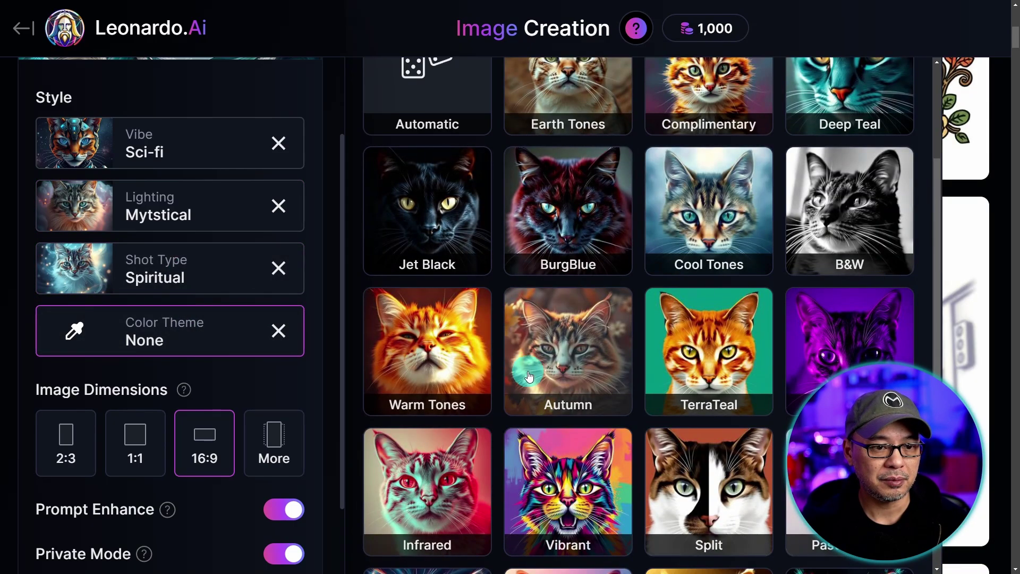
pyautogui.scroll(5, 529, 376)
pyautogui.click(405, 241)
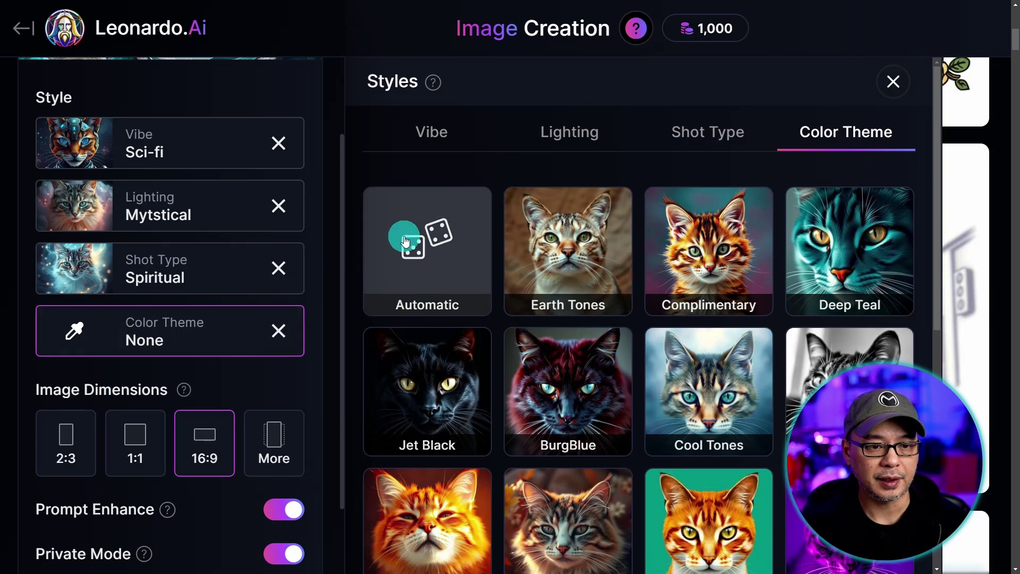
pyautogui.scroll(-2, 213, 332)
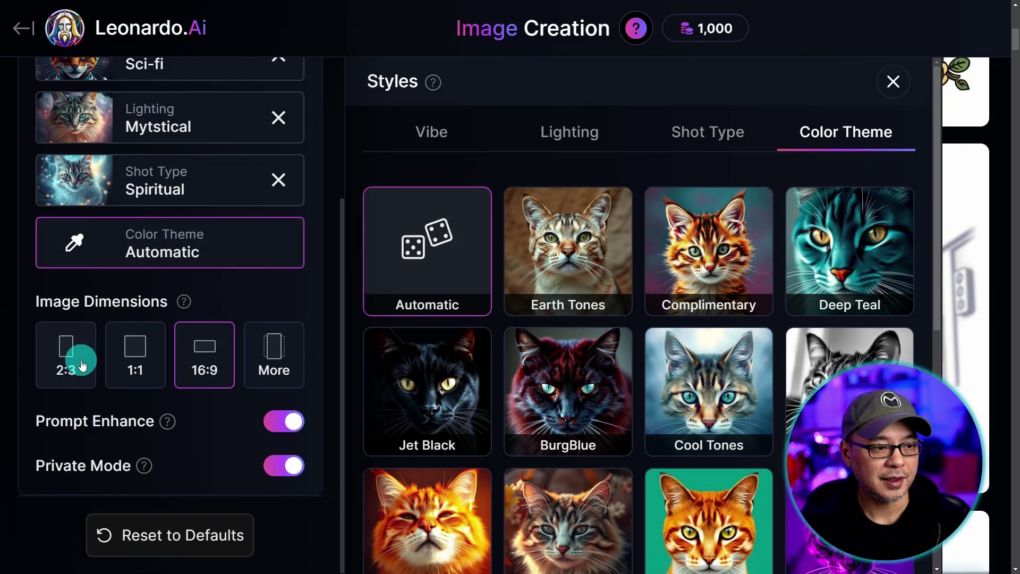
pyautogui.click(65, 362)
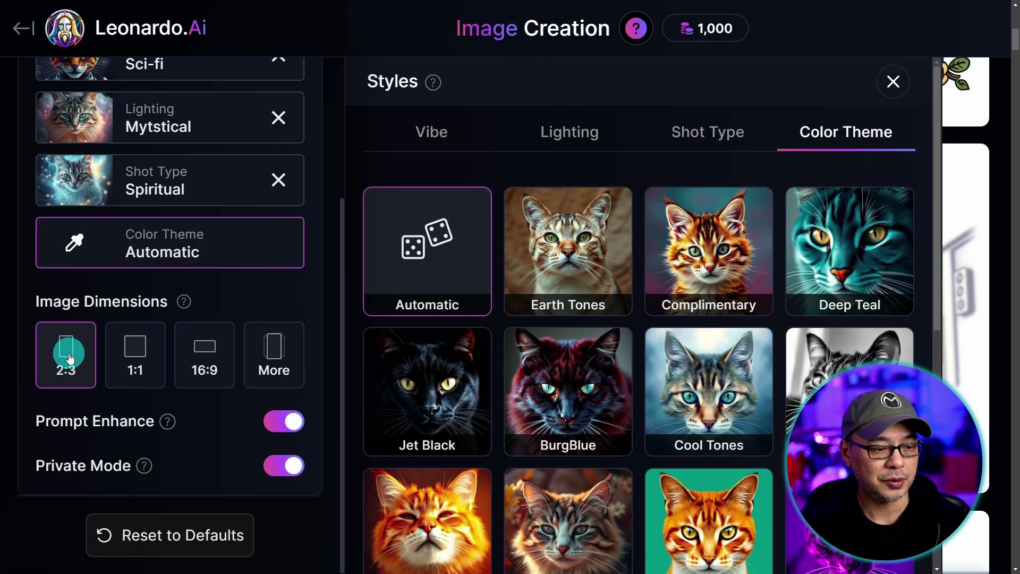
pyautogui.click(898, 83)
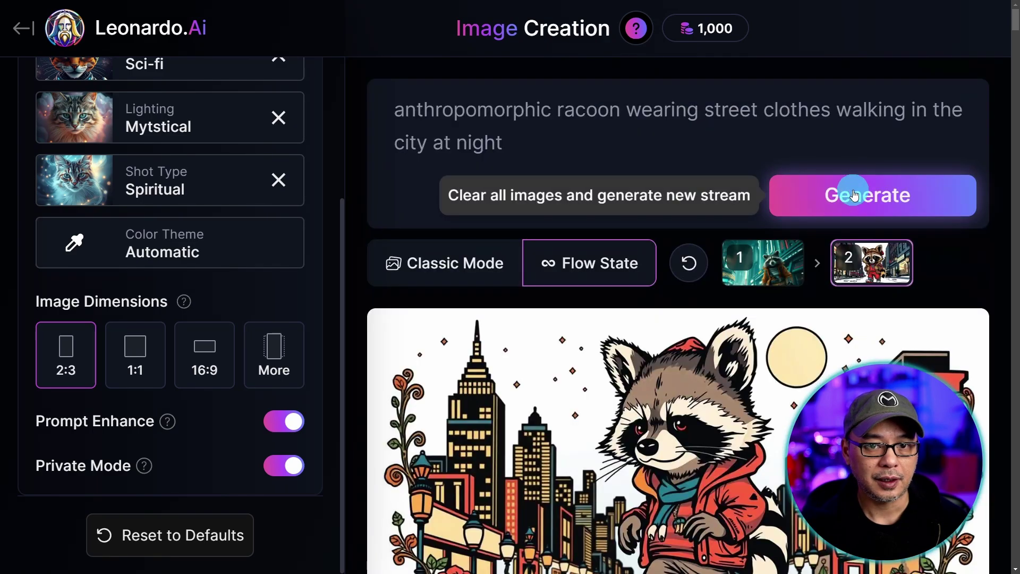
pyautogui.click(842, 200)
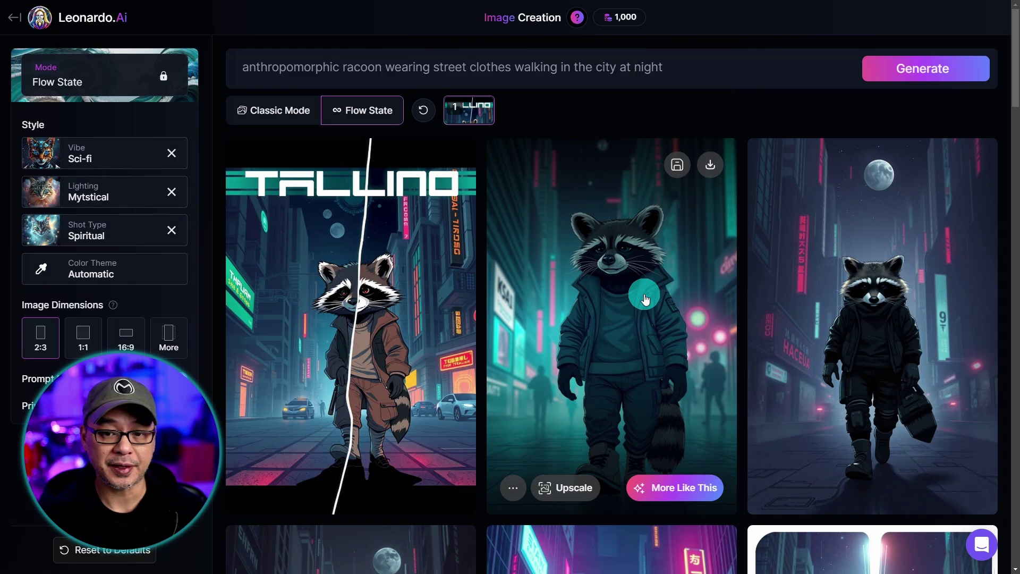
# - Scroll the new sci-fi raccoon stream and view the black-and-white raccoon enlarged, then close it
pyautogui.scroll(-7, 640, 300)
pyautogui.scroll(-7, 639, 305)
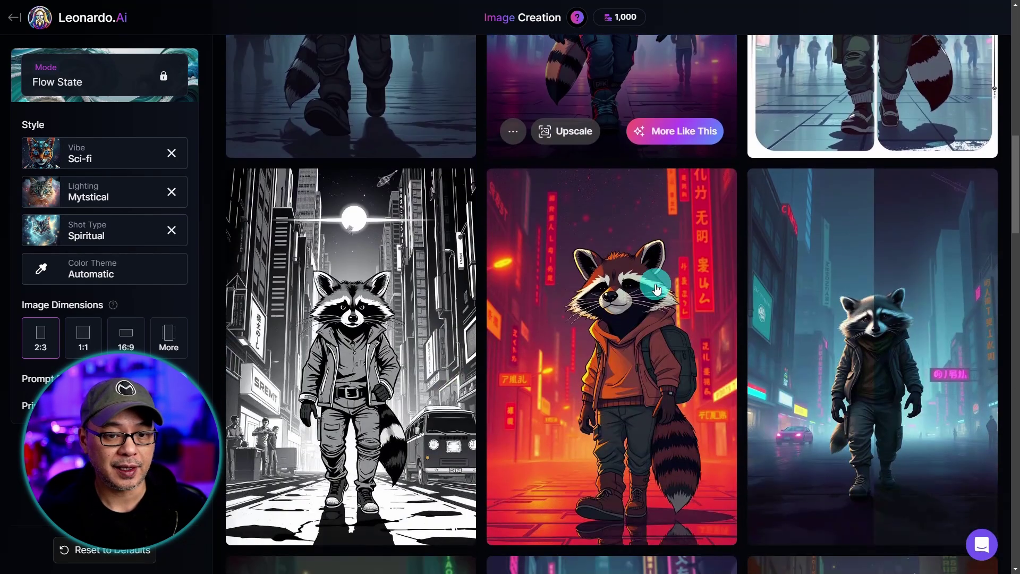
pyautogui.scroll(-2, 654, 280)
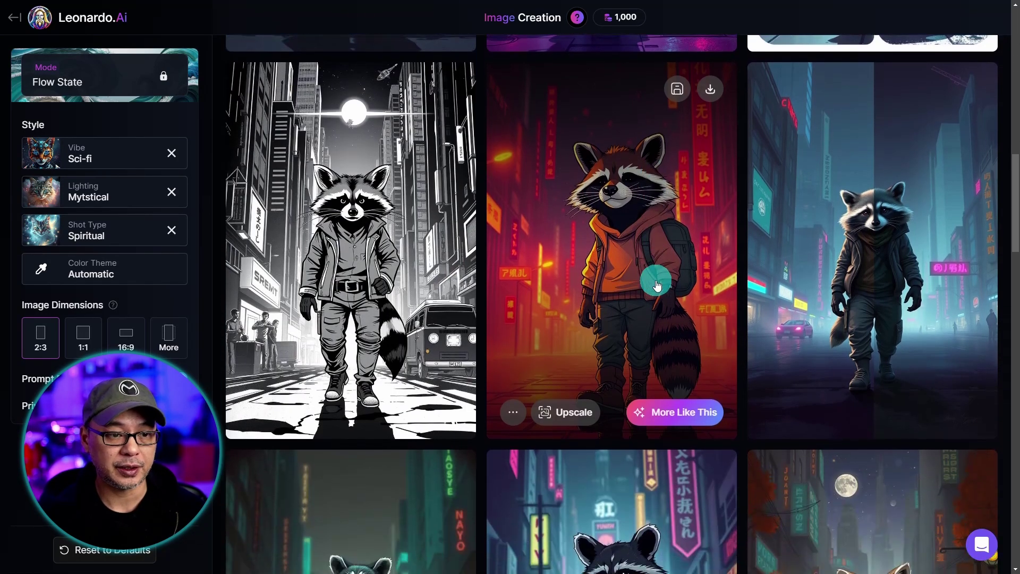
pyautogui.click(372, 243)
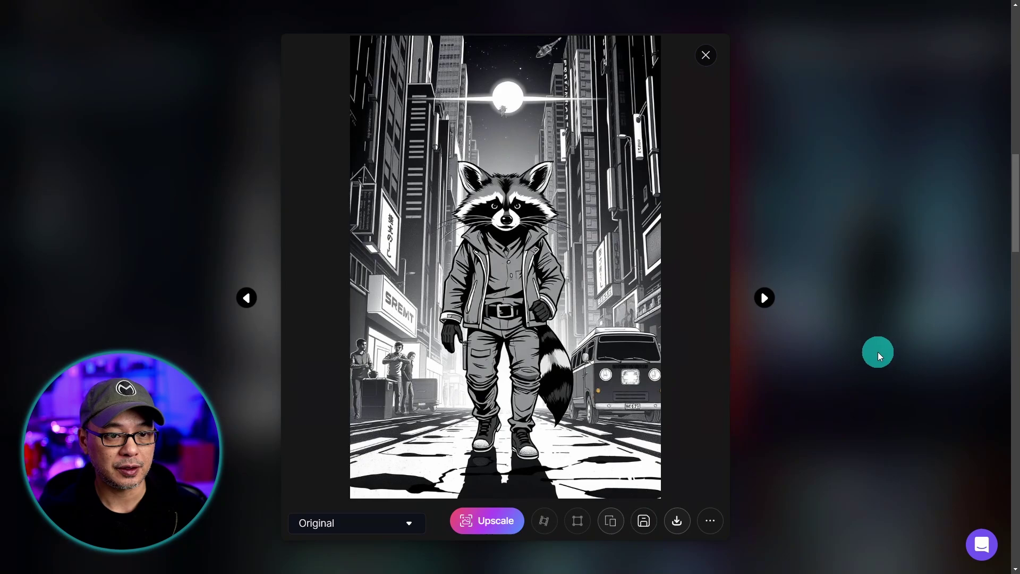
pyautogui.click(877, 352)
pyautogui.scroll(-5, 585, 329)
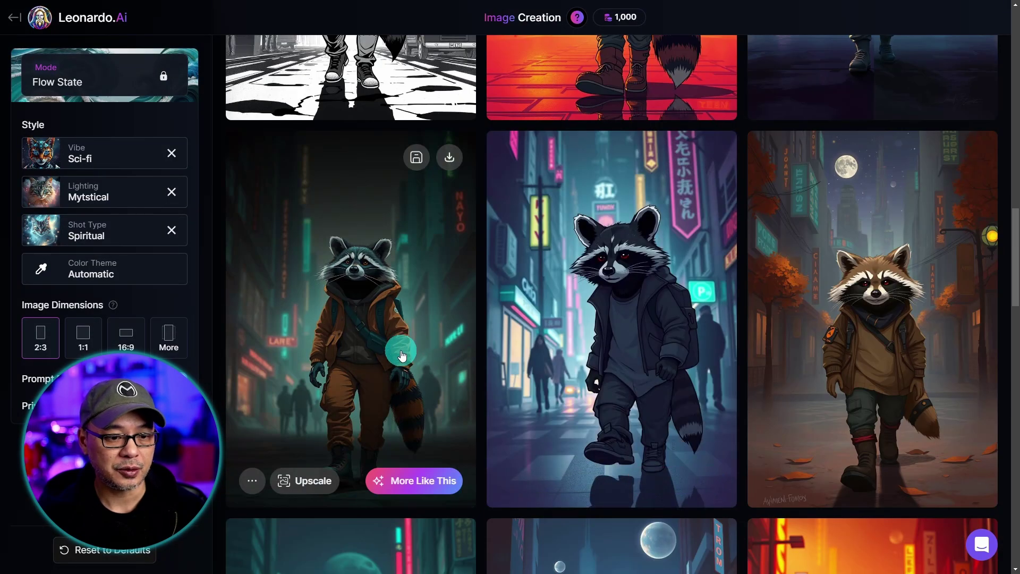
pyautogui.moveTo(399, 485)
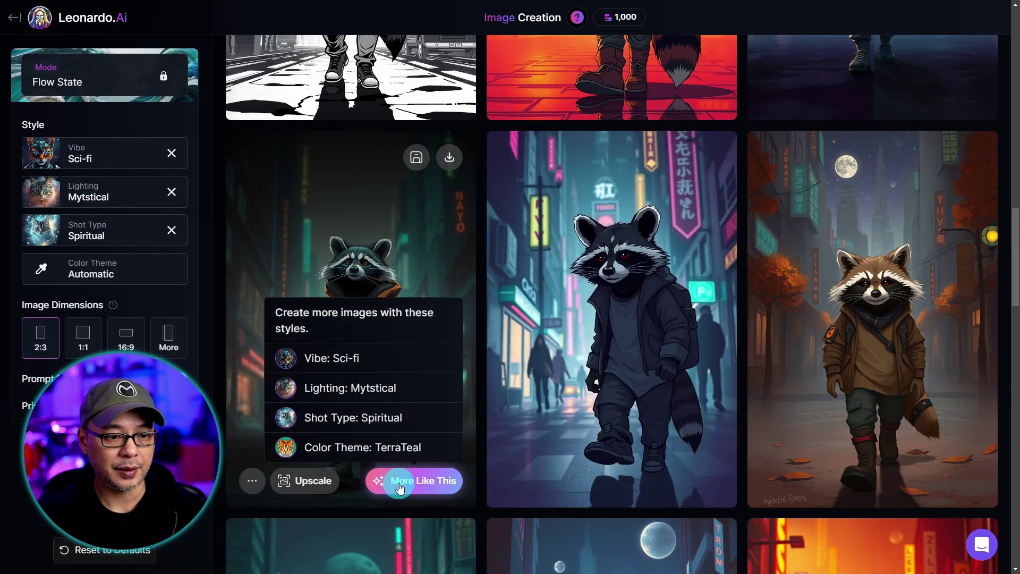
pyautogui.click(399, 484)
pyautogui.scroll(-4, 872, 300)
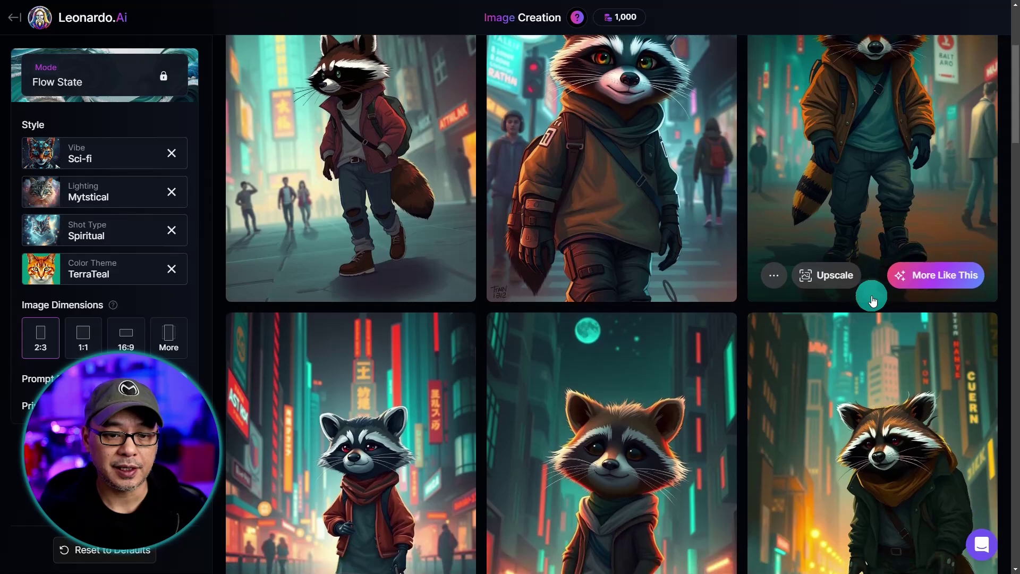
pyautogui.scroll(-5, 873, 300)
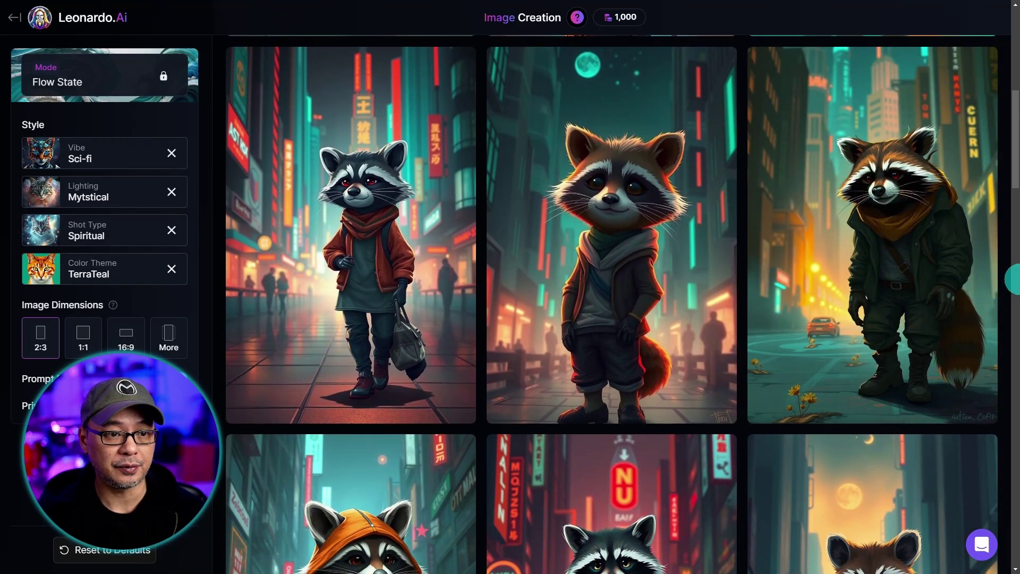
pyautogui.scroll(-5, 922, 260)
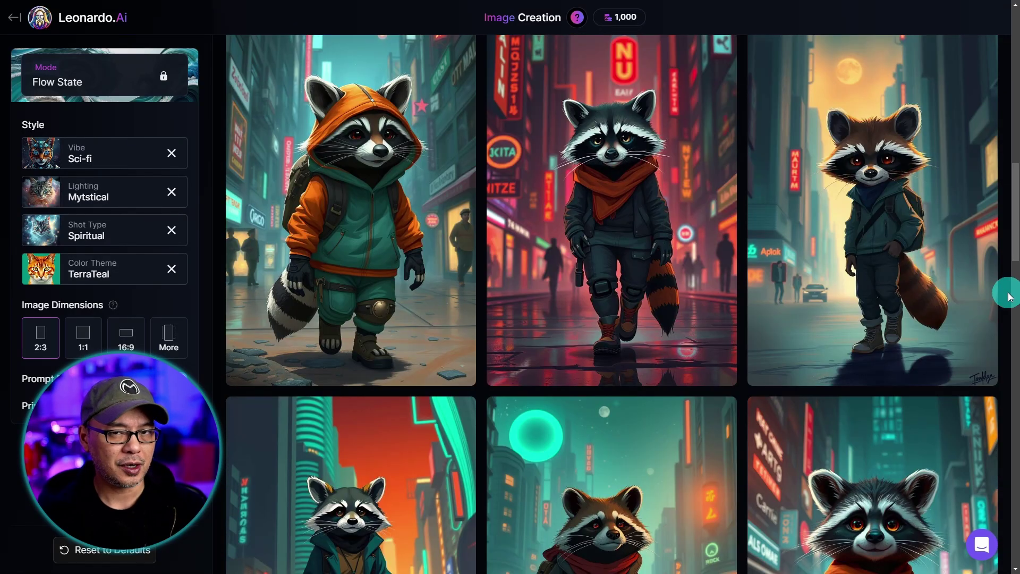
pyautogui.scroll(-5, 841, 233)
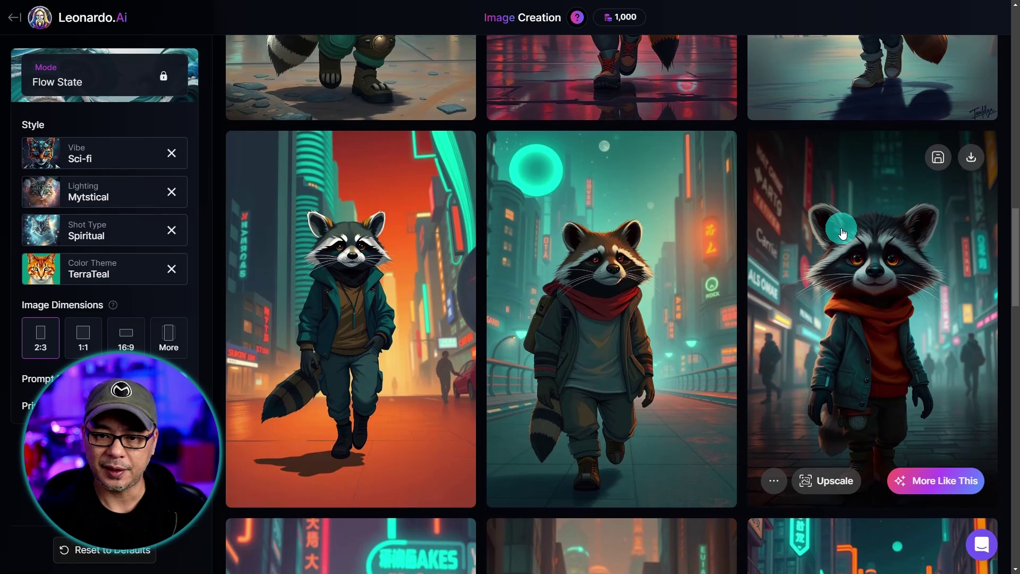
pyautogui.scroll(-1, 849, 239)
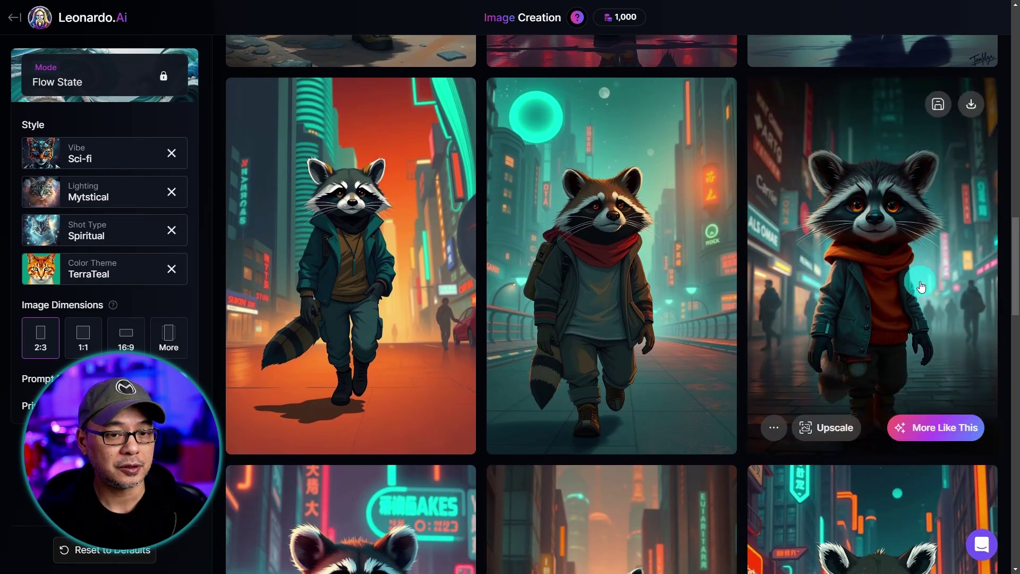
pyautogui.scroll(-8, 921, 287)
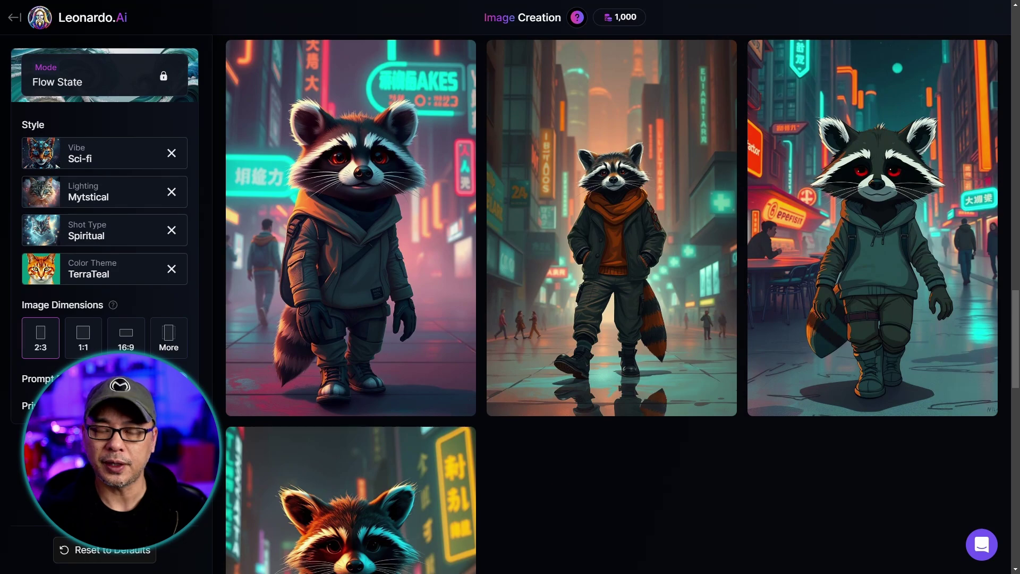
pyautogui.scroll(-6, 843, 263)
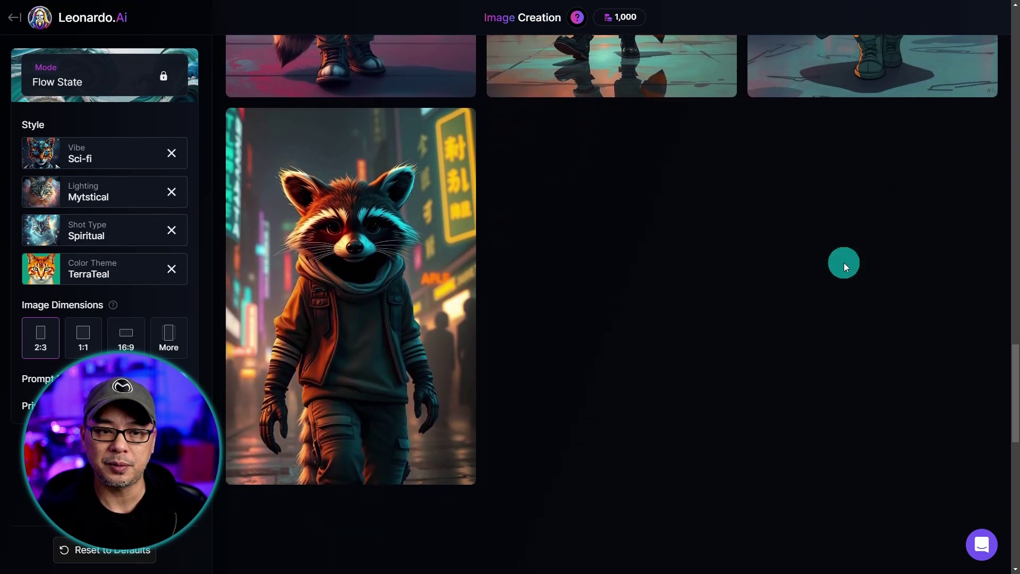
pyautogui.scroll(6, 876, 292)
pyautogui.click(649, 198)
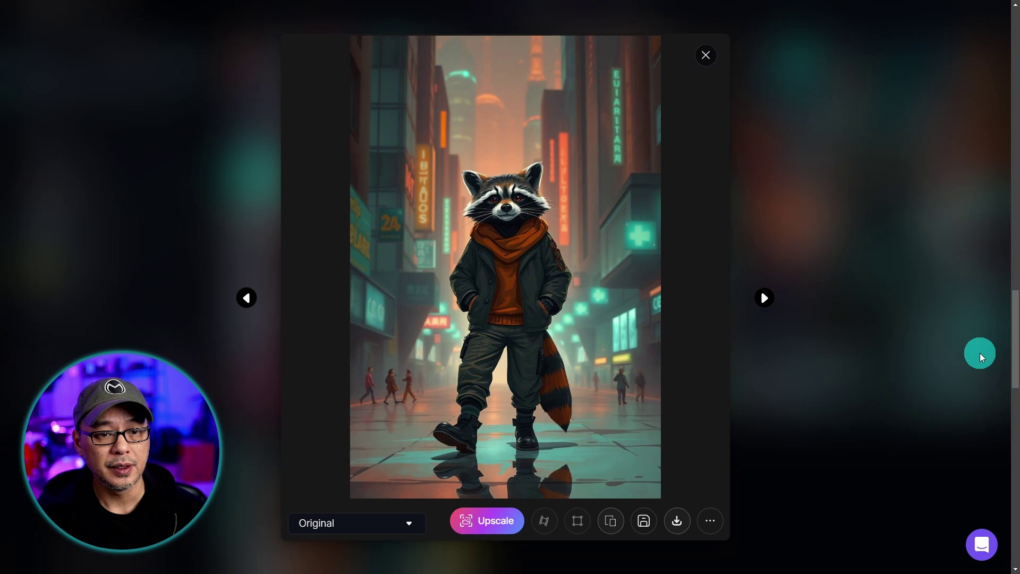
pyautogui.click(716, 64)
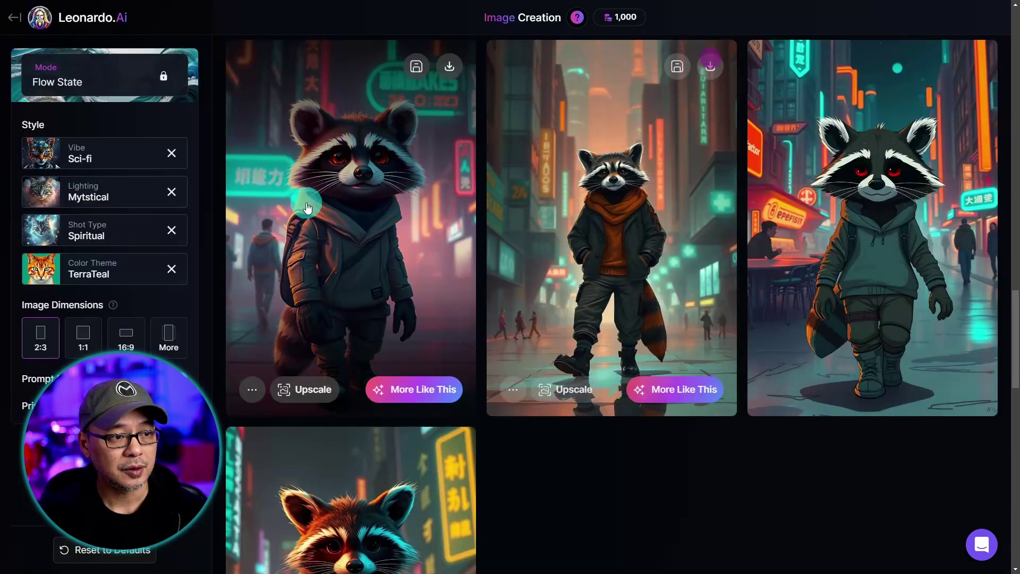
pyautogui.click(114, 158)
pyautogui.scroll(-1, 482, 319)
pyautogui.scroll(-1, 480, 326)
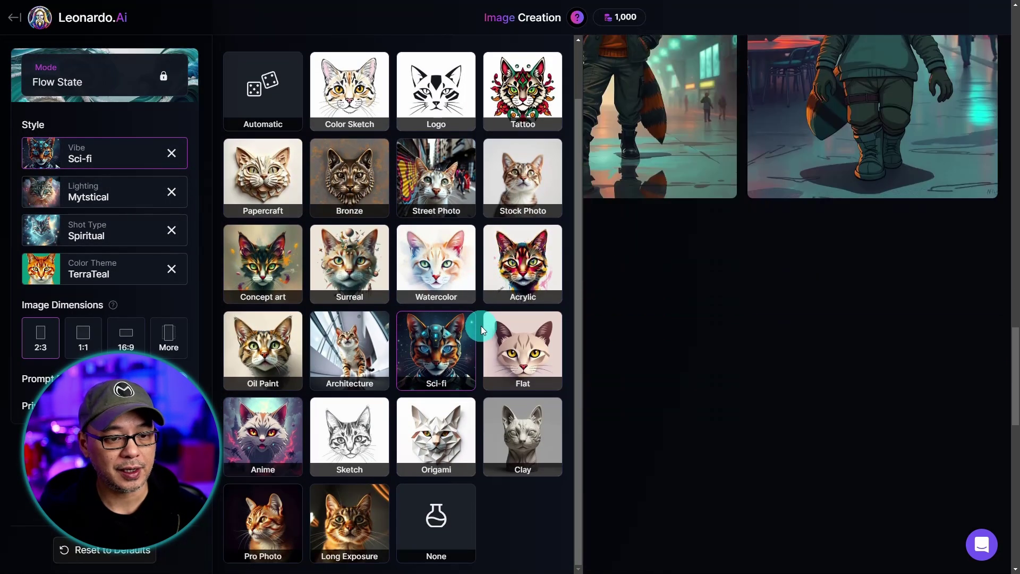
pyautogui.click(556, 75)
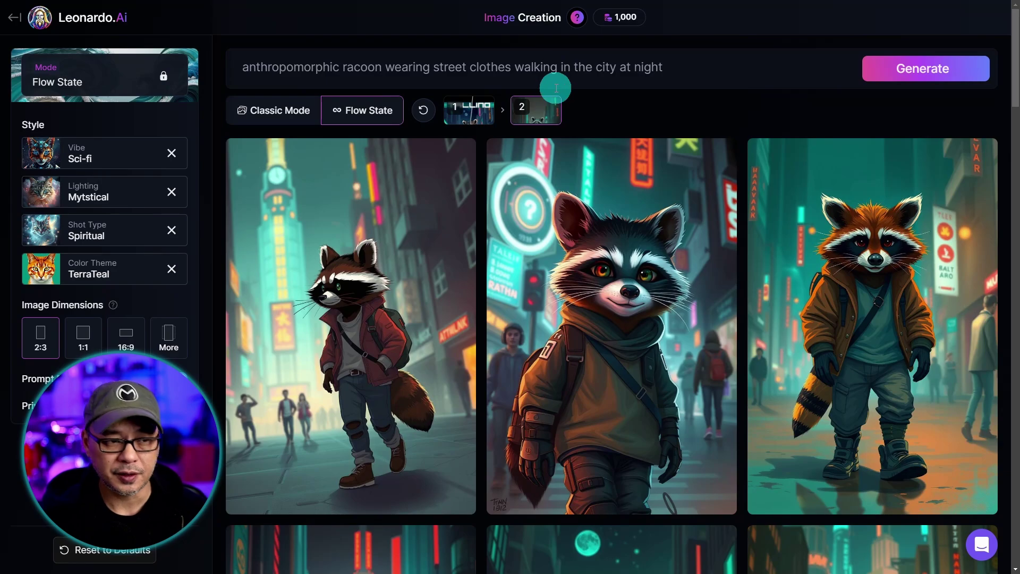
# - Reset the Vibe and Lighting styles to Automatic
pyautogui.click(145, 157)
pyautogui.click(172, 153)
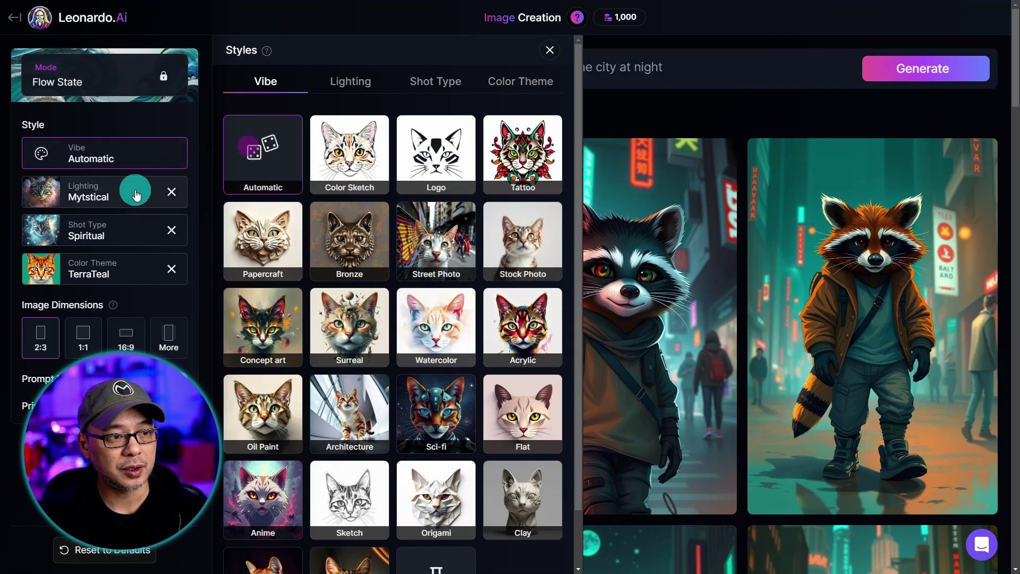
pyautogui.click(136, 204)
pyautogui.click(242, 146)
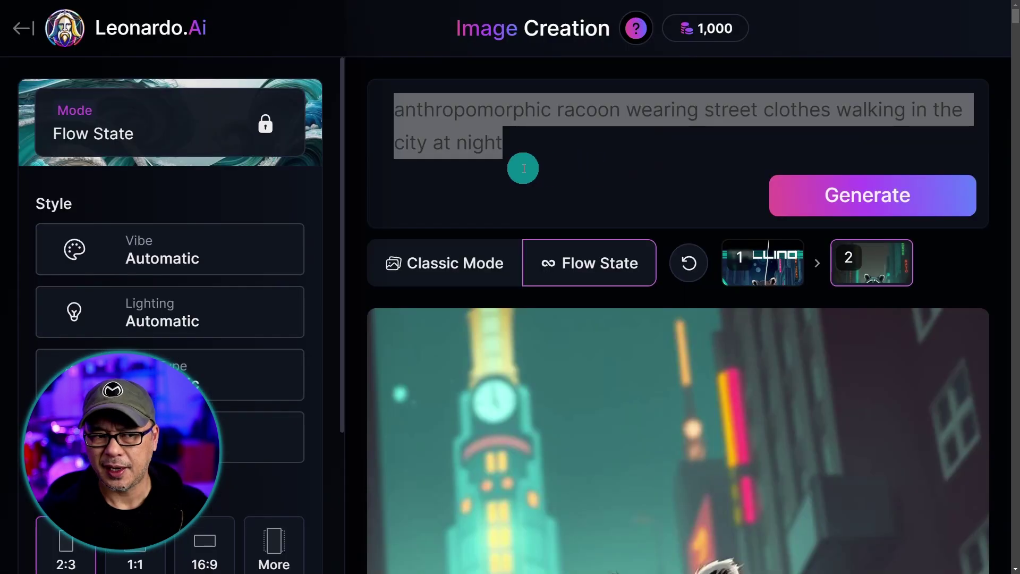
# - Choose Street Photo vibe, In motion shot type, and a 16:9 image size
pyautogui.click(238, 257)
pyautogui.click(598, 256)
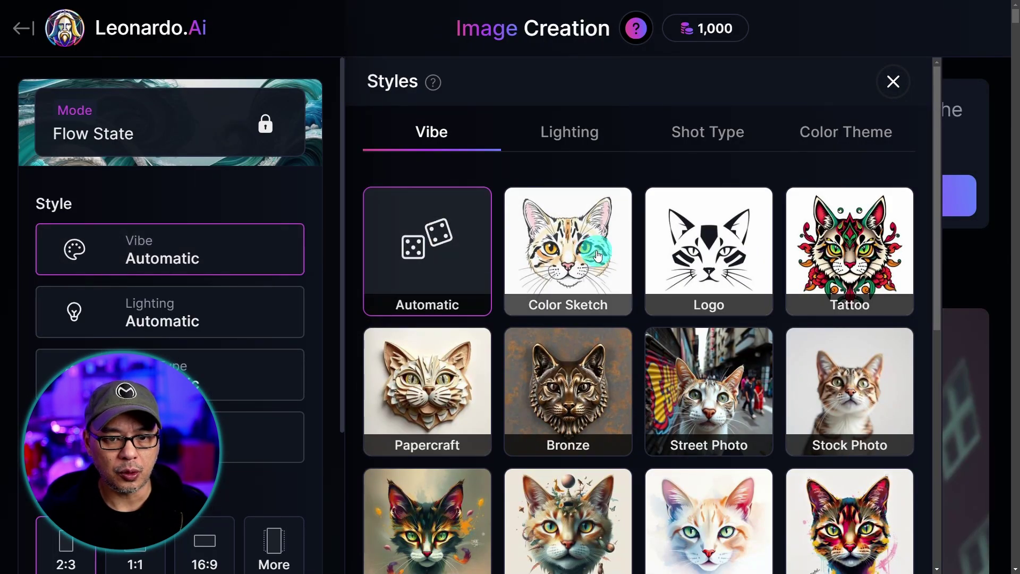
pyautogui.scroll(-3, 596, 260)
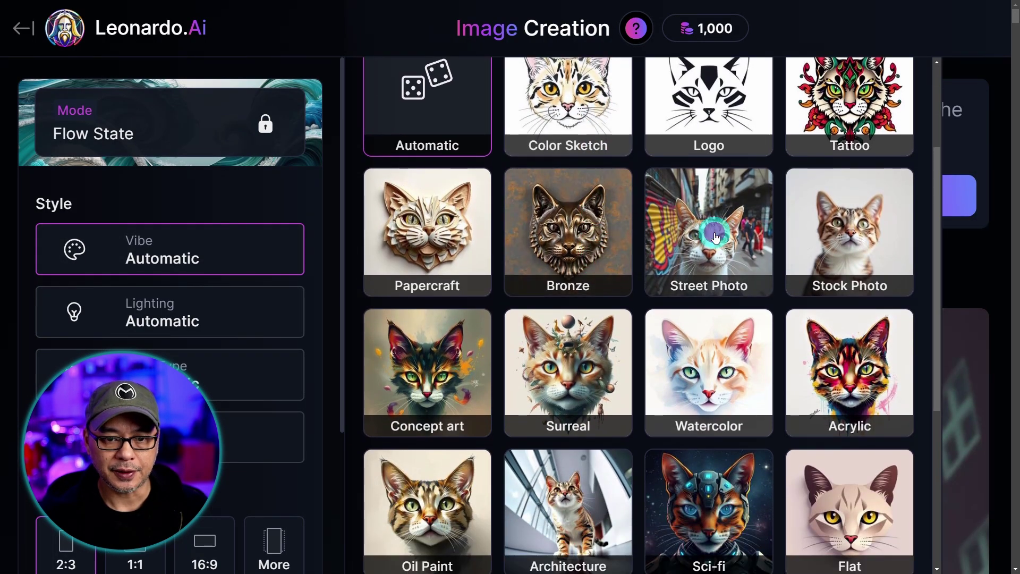
pyautogui.click(714, 242)
pyautogui.click(202, 374)
pyautogui.click(579, 247)
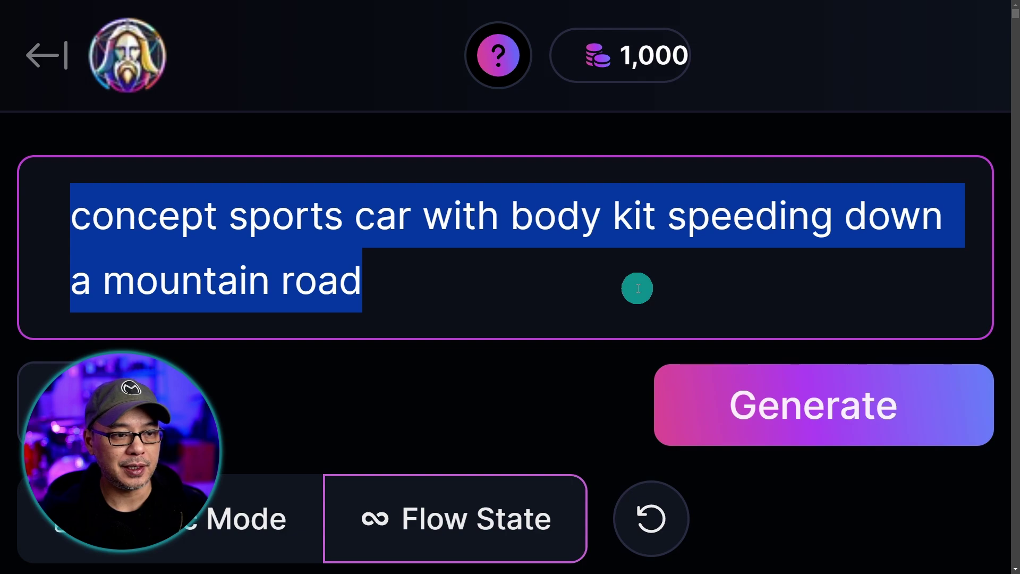
pyautogui.hotkey('ctrl', '-')
pyautogui.hotkey('ctrl', '-')
pyautogui.hotkey('ctrl', '-')
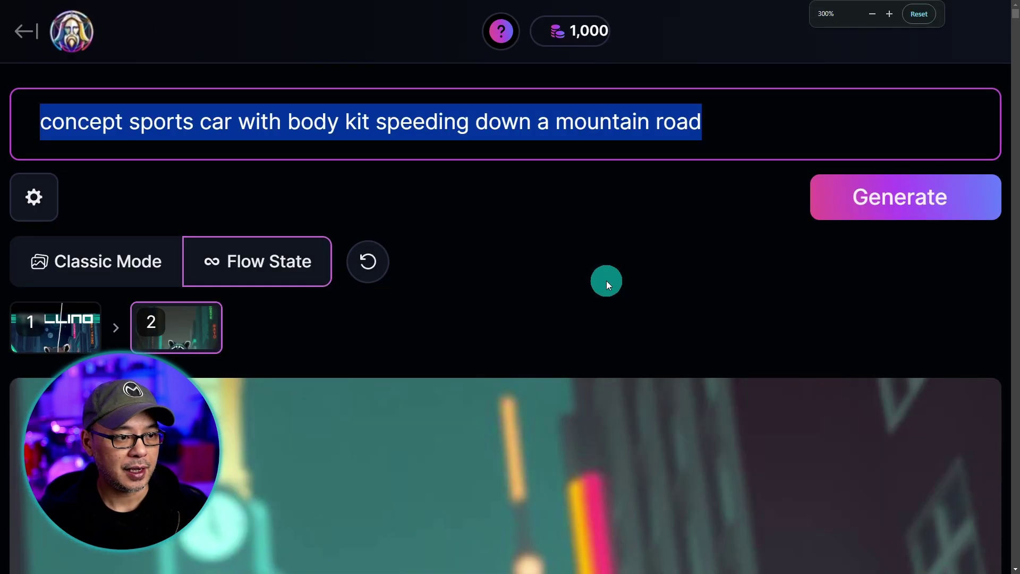
pyautogui.scroll(-5, 234, 303)
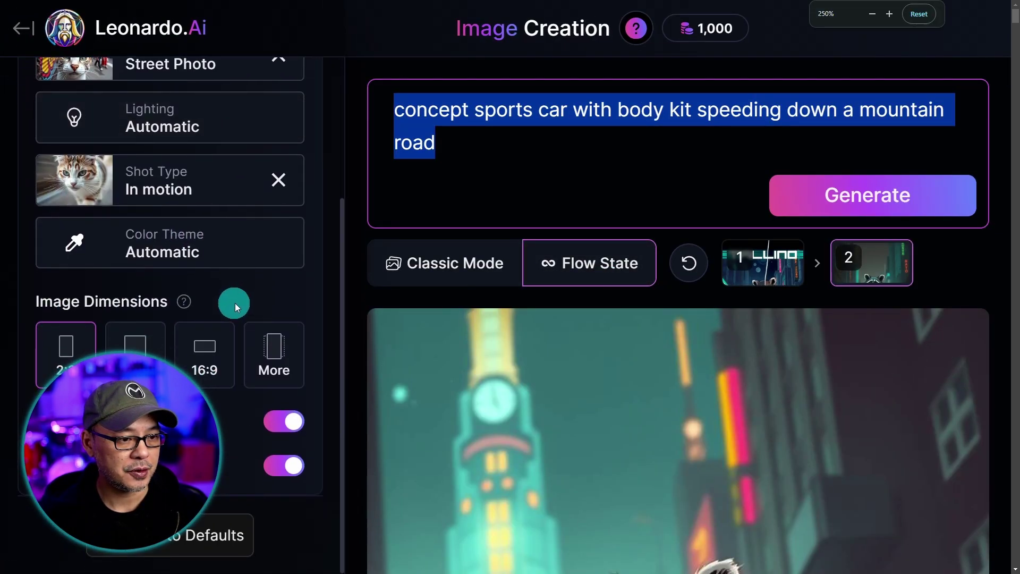
pyautogui.click(204, 357)
# - Generate the 16:9 sports car images from the mountain-road prompt
pyautogui.click(818, 204)
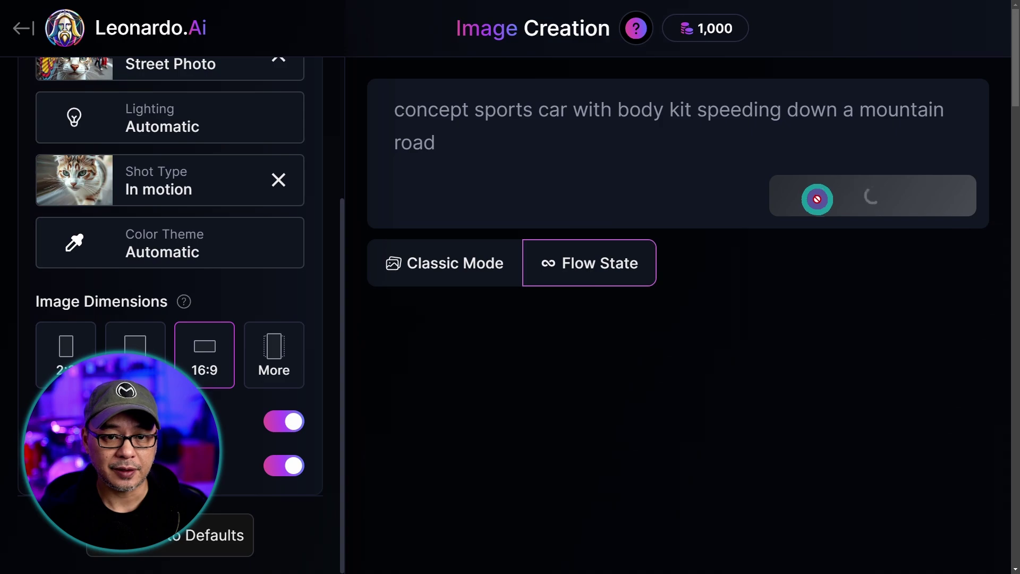
pyautogui.hotkey('ctrl', '-')
pyautogui.hotkey('ctrl', '-')
pyautogui.hotkey('ctrl', '-')
pyautogui.scroll(-3, 658, 149)
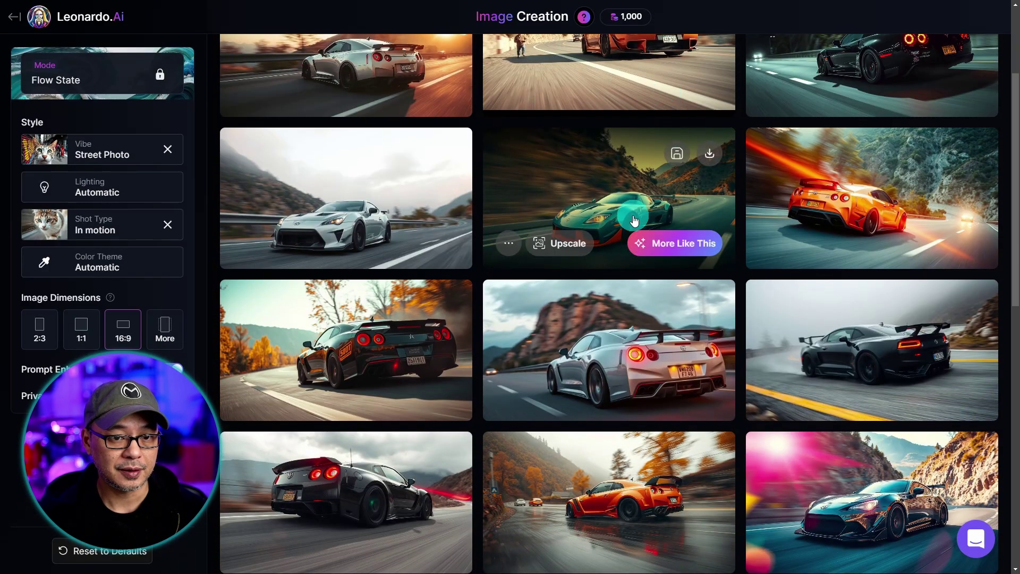
# - View the green car full size and step through the images to the dark teal sunset car
pyautogui.click(632, 213)
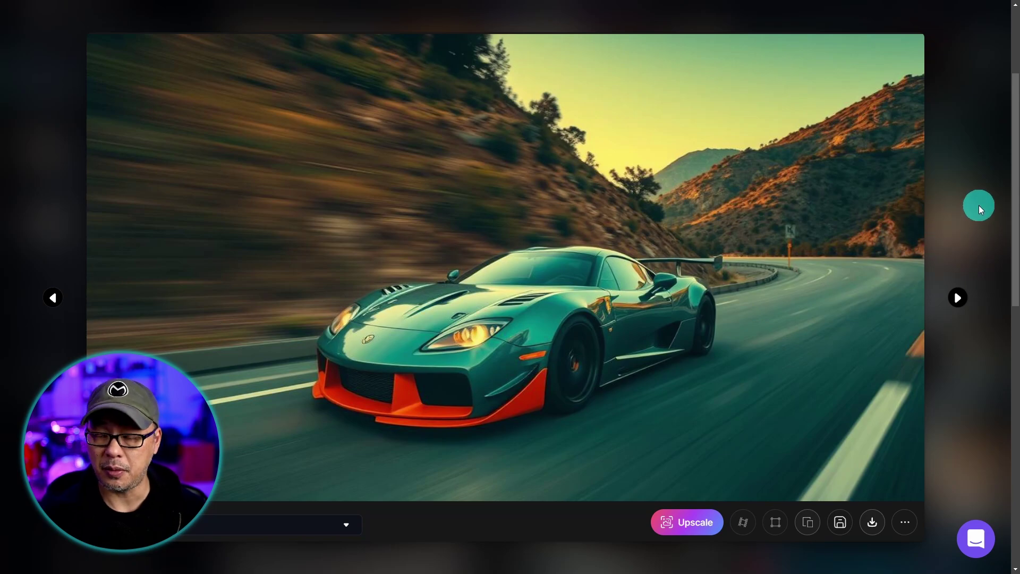
pyautogui.press('Right')
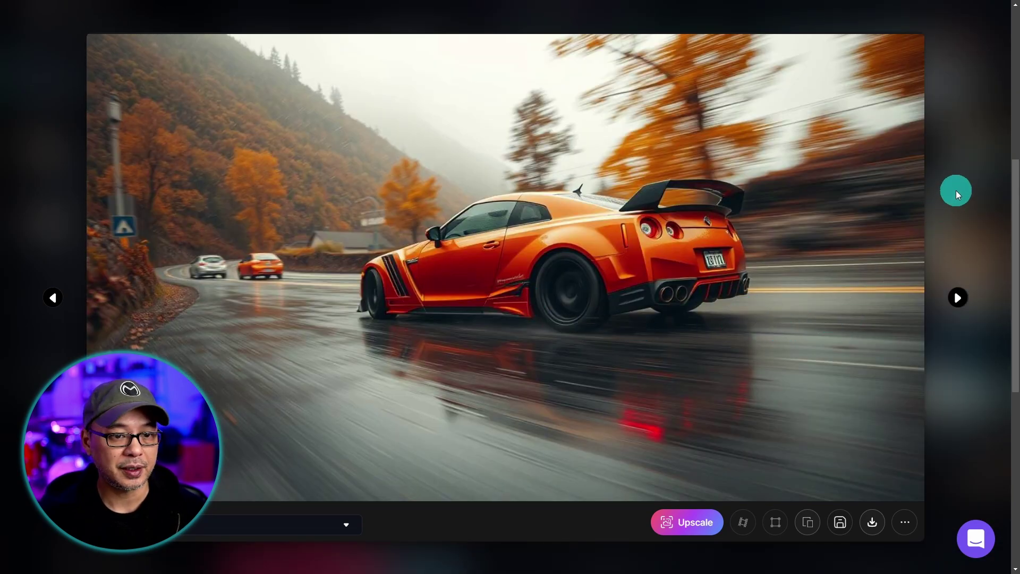
pyautogui.press('Left')
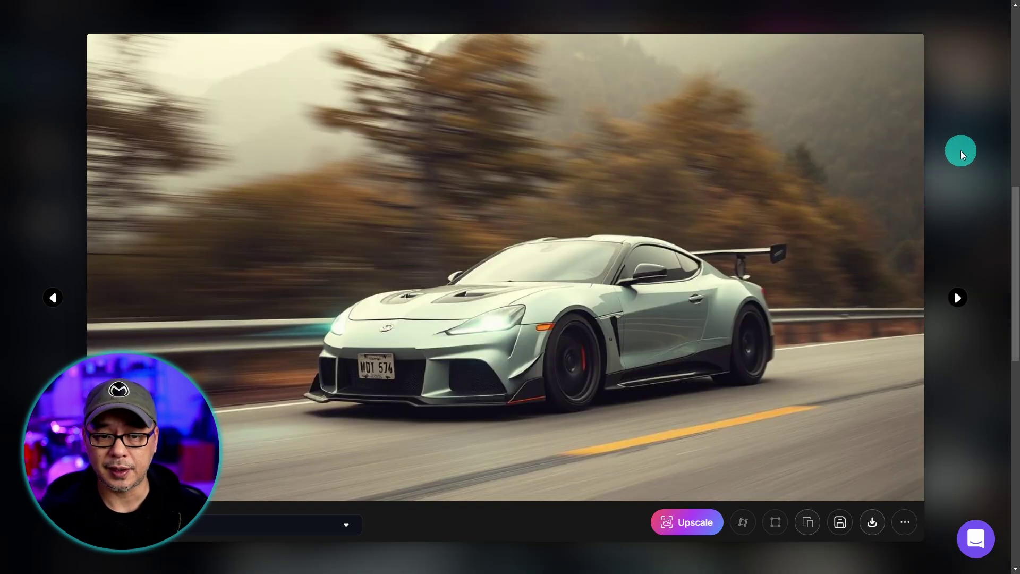
pyautogui.press('Left')
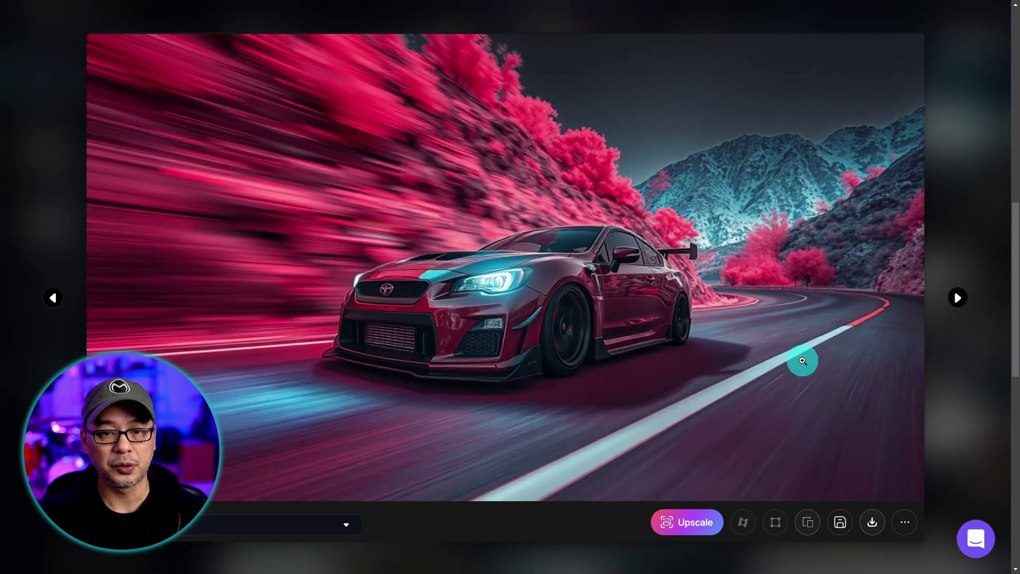
pyautogui.press('Left')
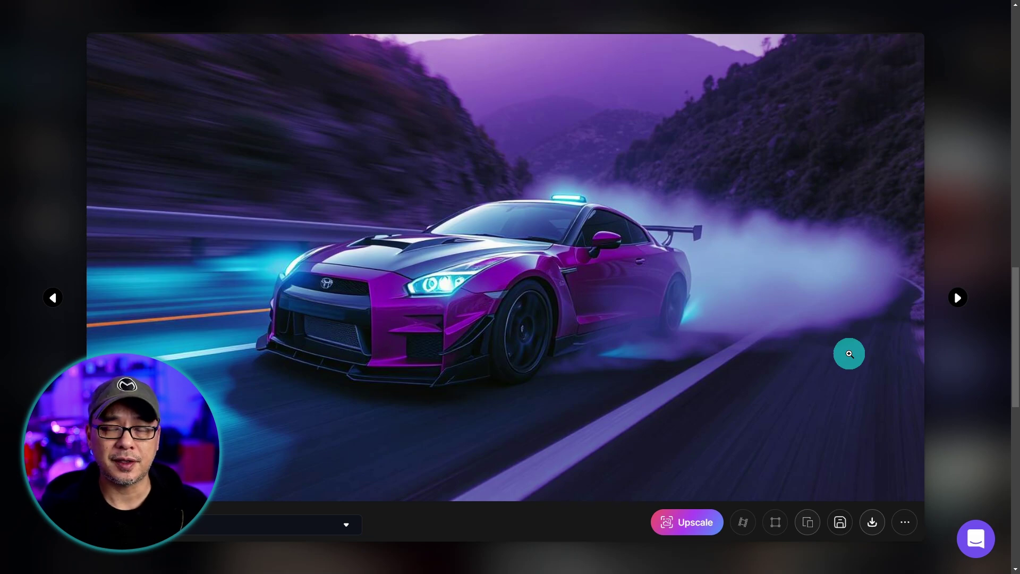
pyautogui.press('Left')
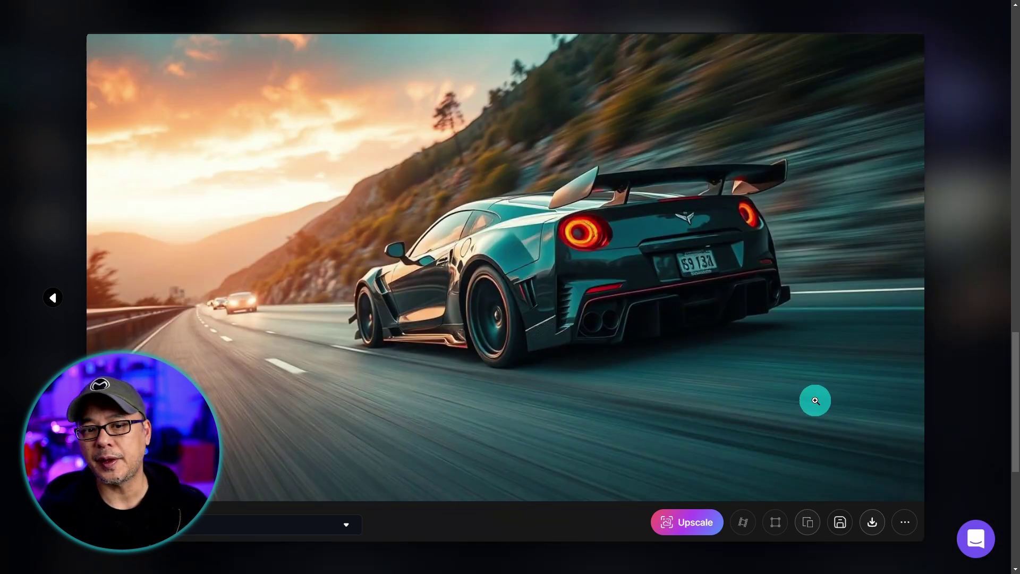